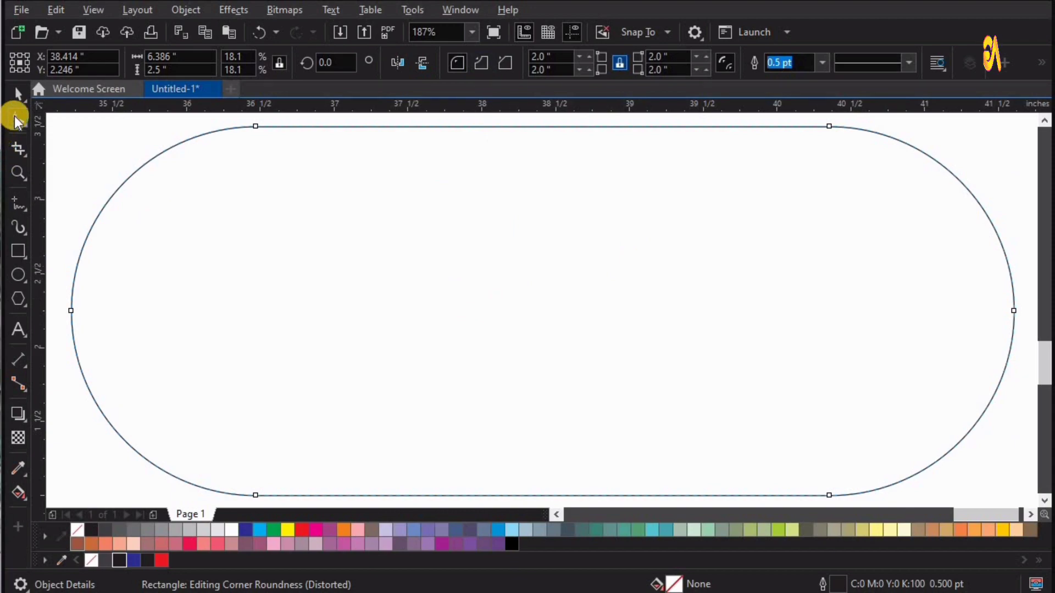
# - Round the rectangle's corners fully with the Shape tool, to a radius of 1.25 inches
pyautogui.click(19, 118)
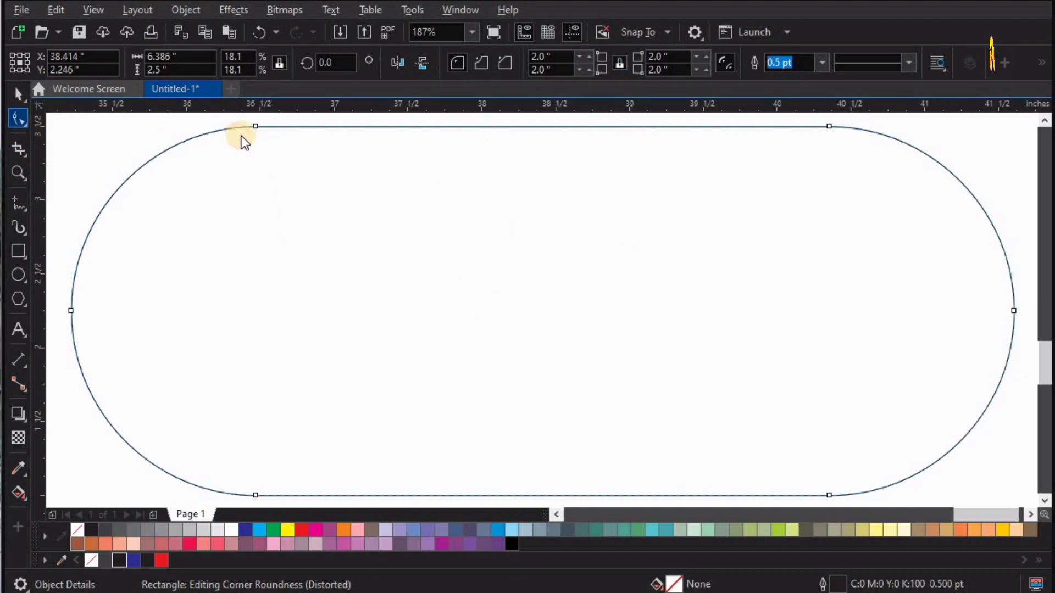
pyautogui.click(338, 134)
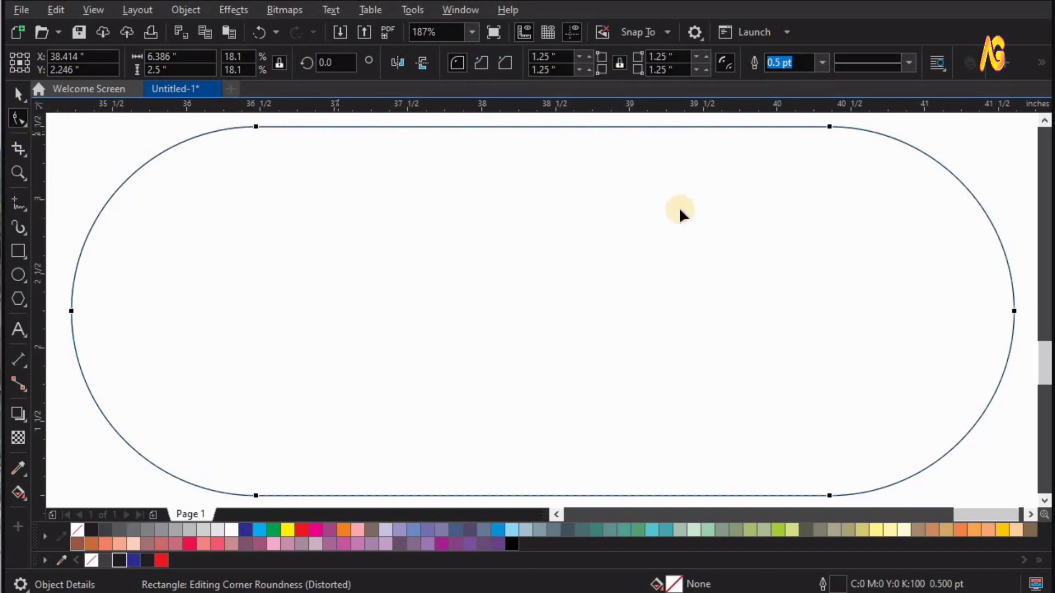
pyautogui.scroll(-2, 700, 290)
pyautogui.press('z')
pyautogui.moveTo(409, 195)
pyautogui.mouseDown()
pyautogui.moveTo(527, 245)
pyautogui.moveTo(957, 475)
pyautogui.mouseUp()
# - Draw a circle beside the rounded rectangle and set its diameter to 2.5 inches
pyautogui.click(19, 273)
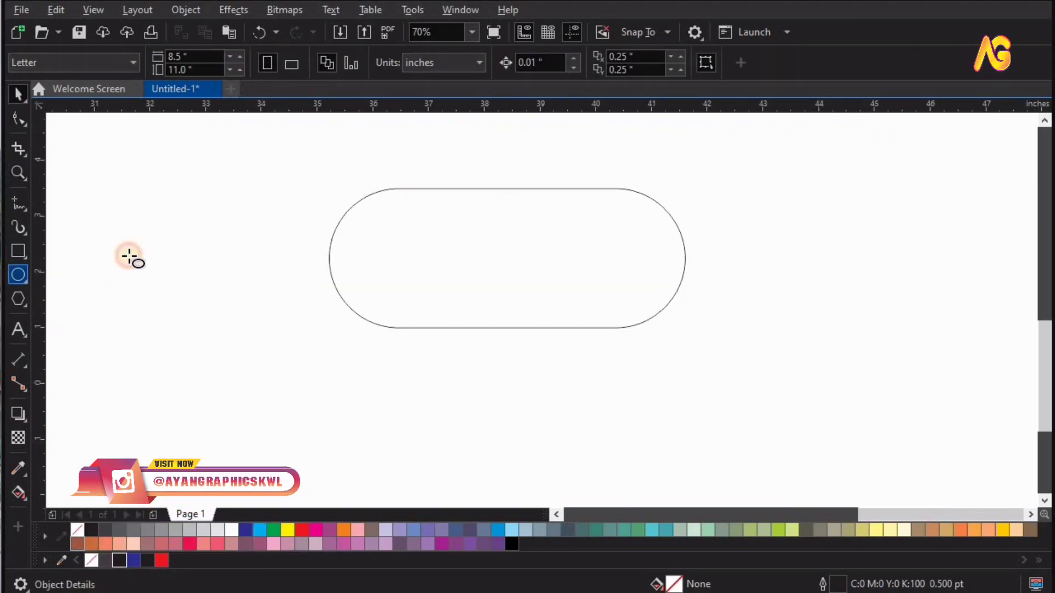
pyautogui.moveTo(226, 383); pyautogui.dragTo(259, 385)
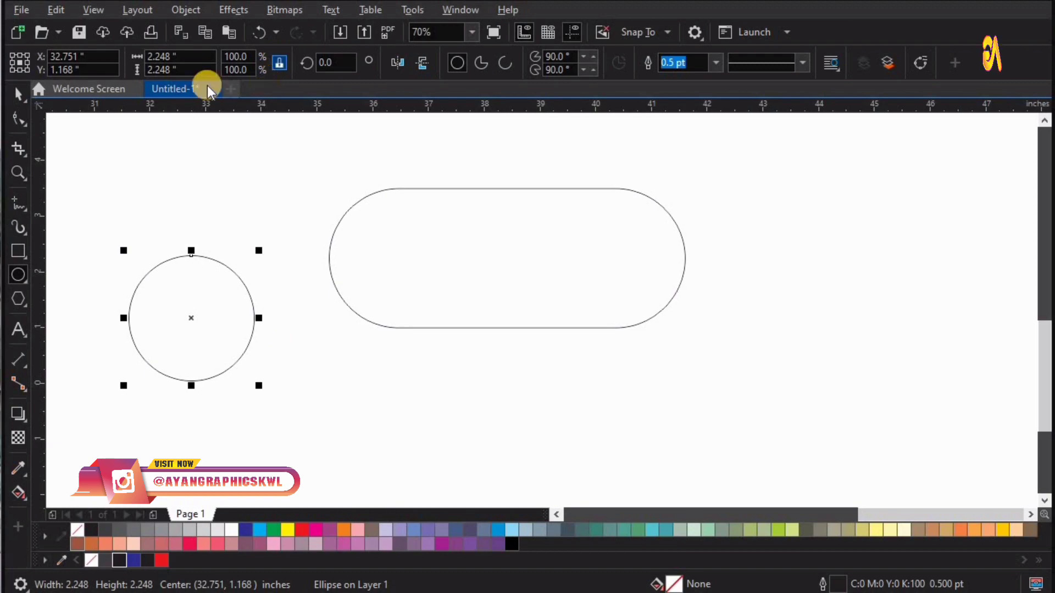
pyautogui.doubleClick(187, 57)
pyautogui.write('2.5')
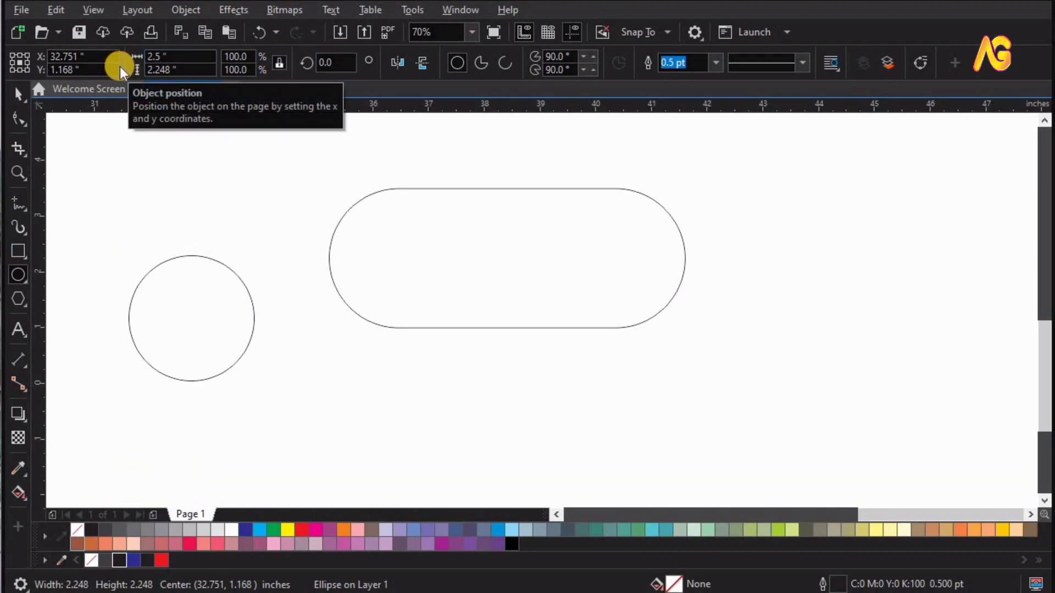
pyautogui.press('Return')
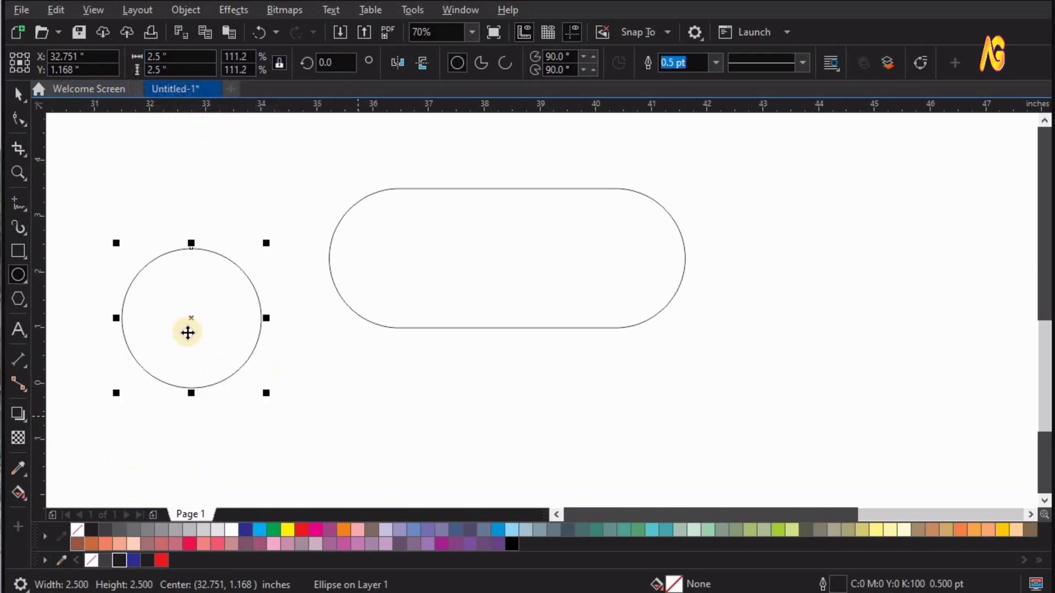
# - Move the circle onto the rounded rectangle and align the left edges of the two shapes
pyautogui.press('space')
pyautogui.moveTo(291, 328); pyautogui.dragTo(533, 273)
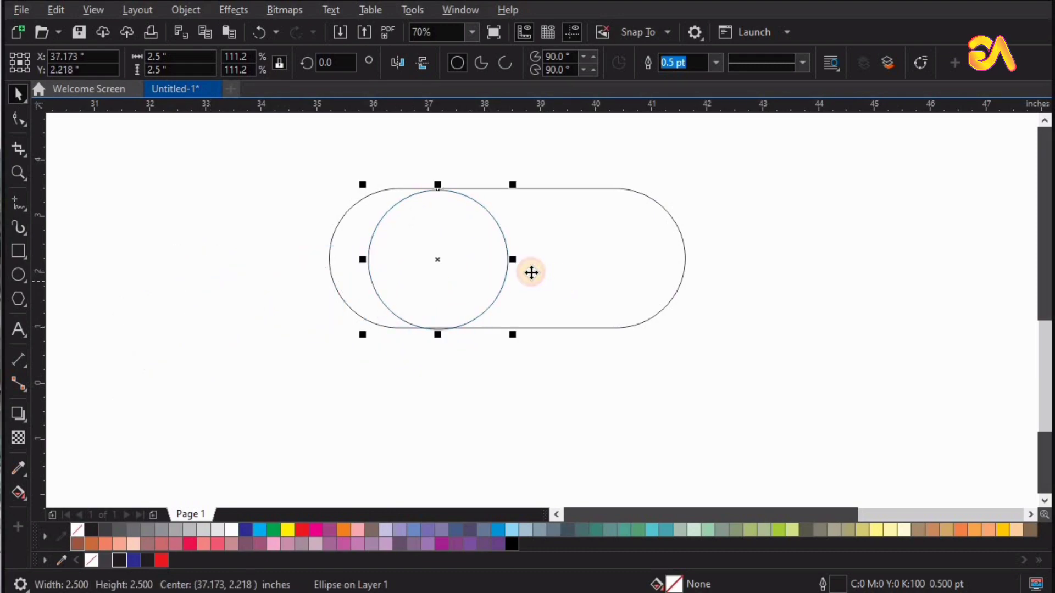
pyautogui.hotkey('ctrl', 'a')
pyautogui.click(928, 64)
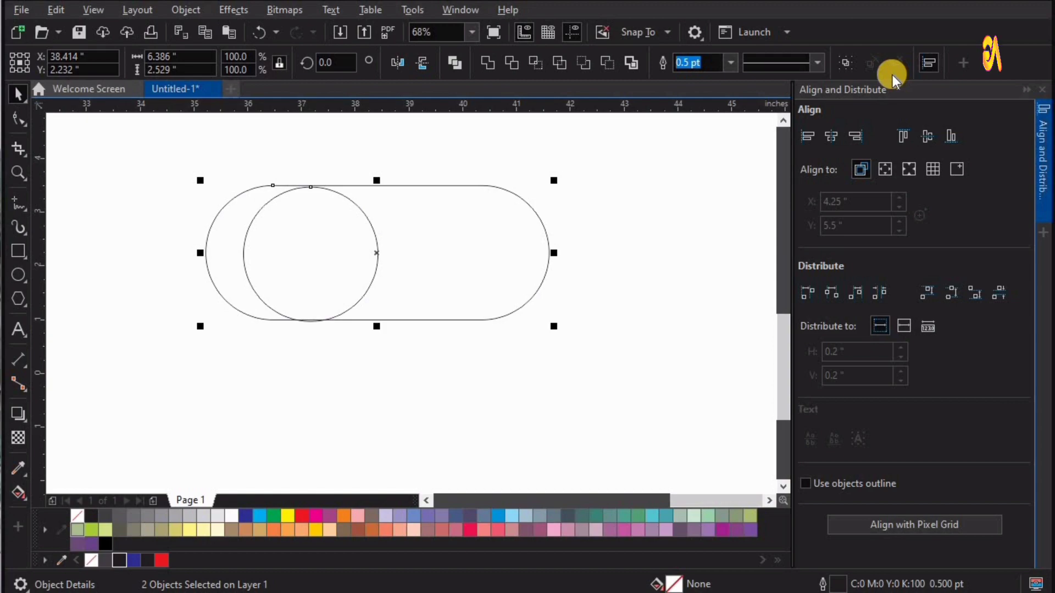
pyautogui.click(806, 141)
pyautogui.click(361, 299)
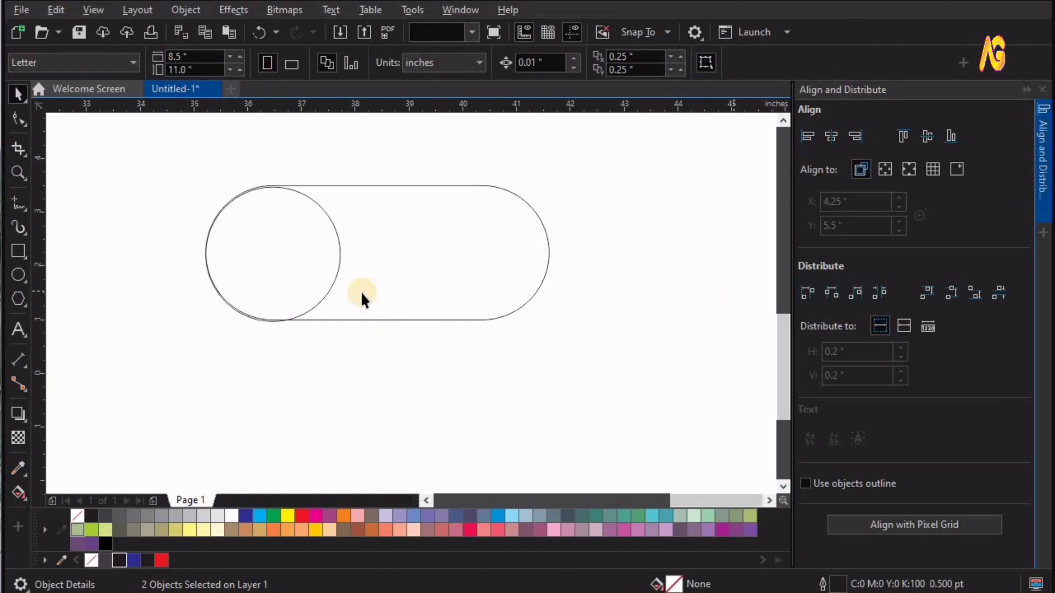
# - Copy the circle and paste the duplicate in place
pyautogui.click(297, 258)
pyautogui.rightClick(297, 263)
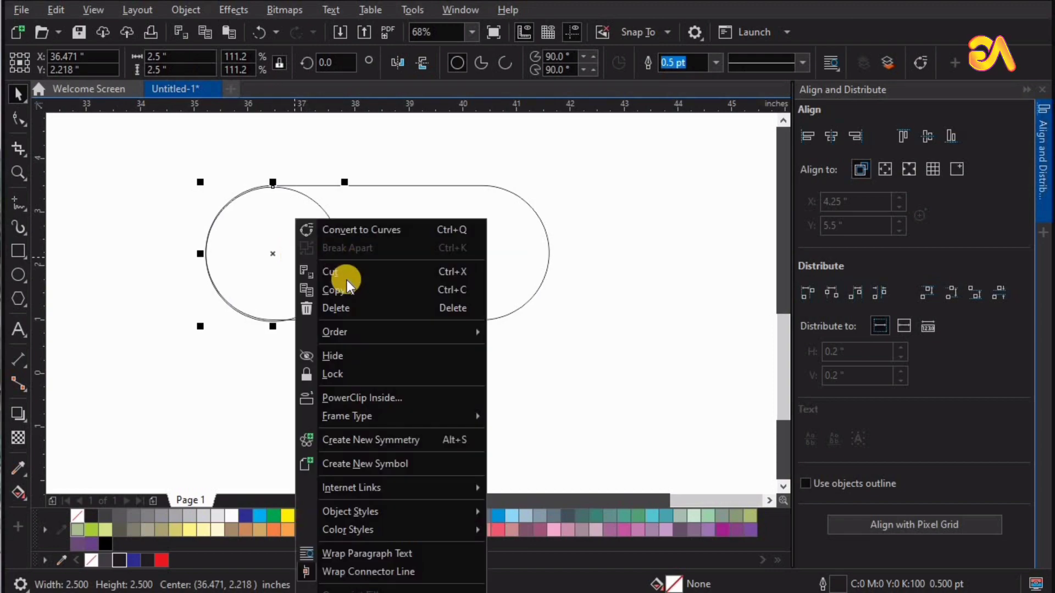
pyautogui.click(500, 159)
pyautogui.rightClick(501, 158)
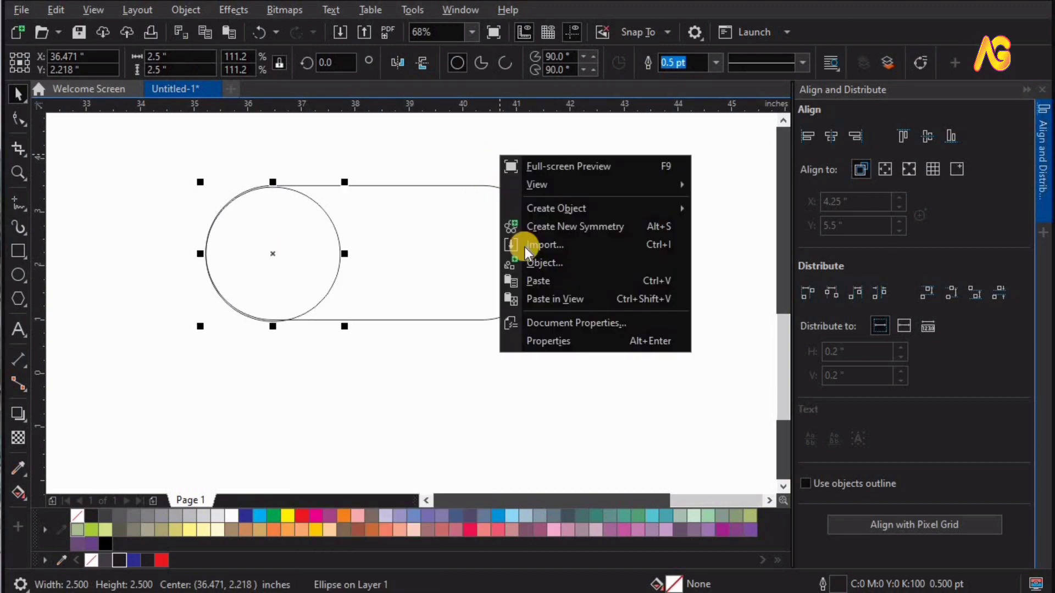
pyautogui.click(555, 281)
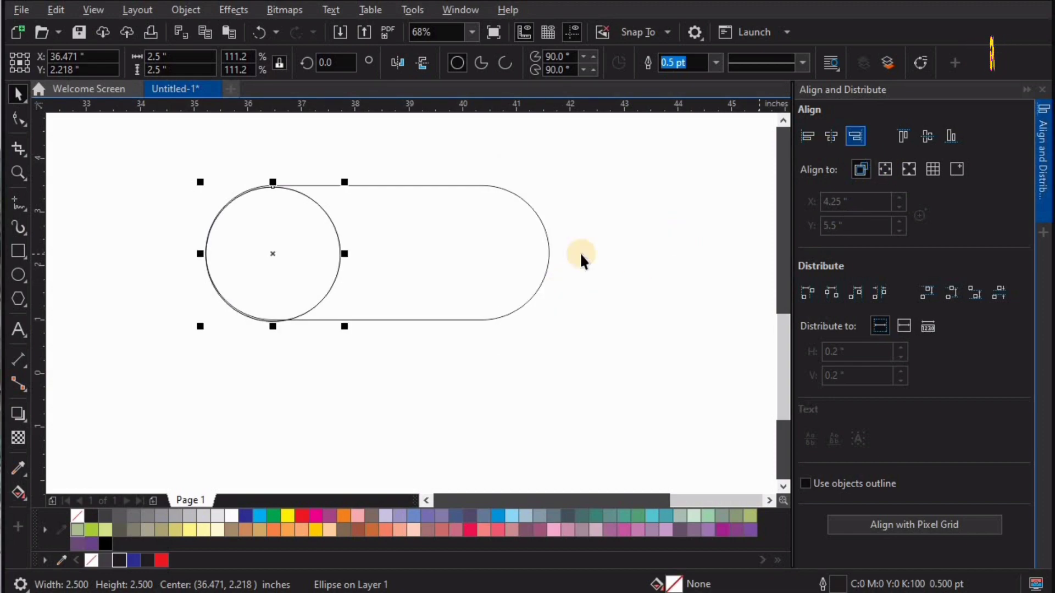
# - Align the duplicate circle with the rounded rectangle's right edge and line both circles up with it vertically
pyautogui.click(832, 137)
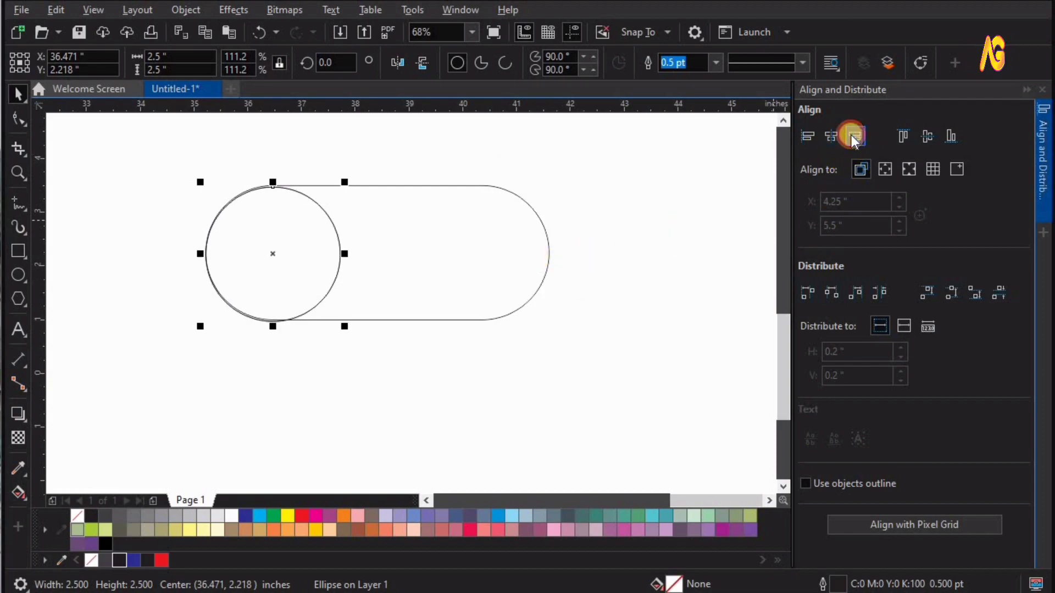
pyautogui.moveTo(300, 258); pyautogui.dragTo(303, 258)
pyautogui.keyDown('shift'); pyautogui.click(492, 266); pyautogui.keyUp('shift')
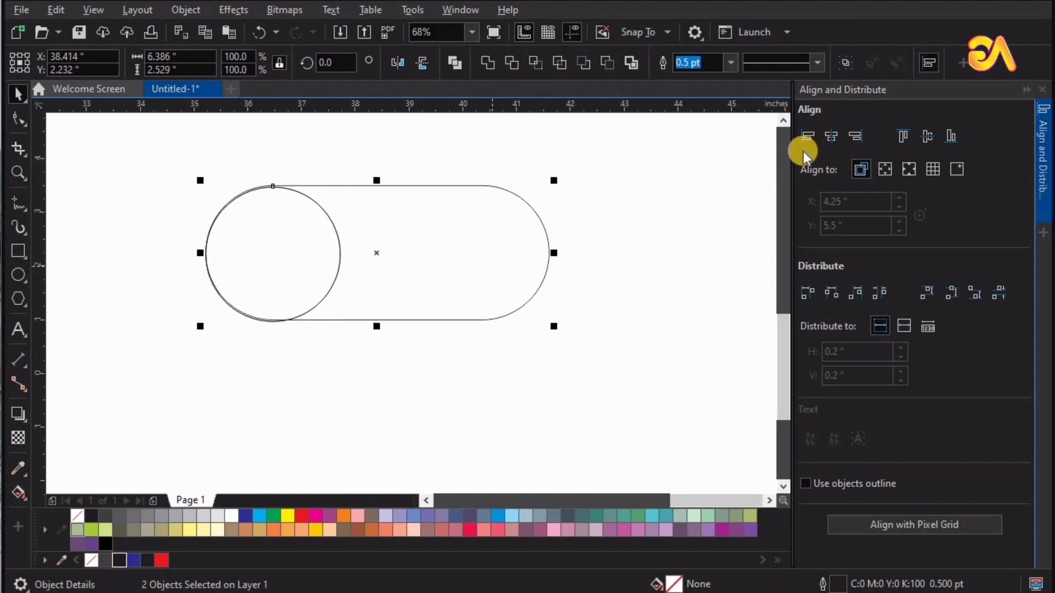
pyautogui.click(853, 137)
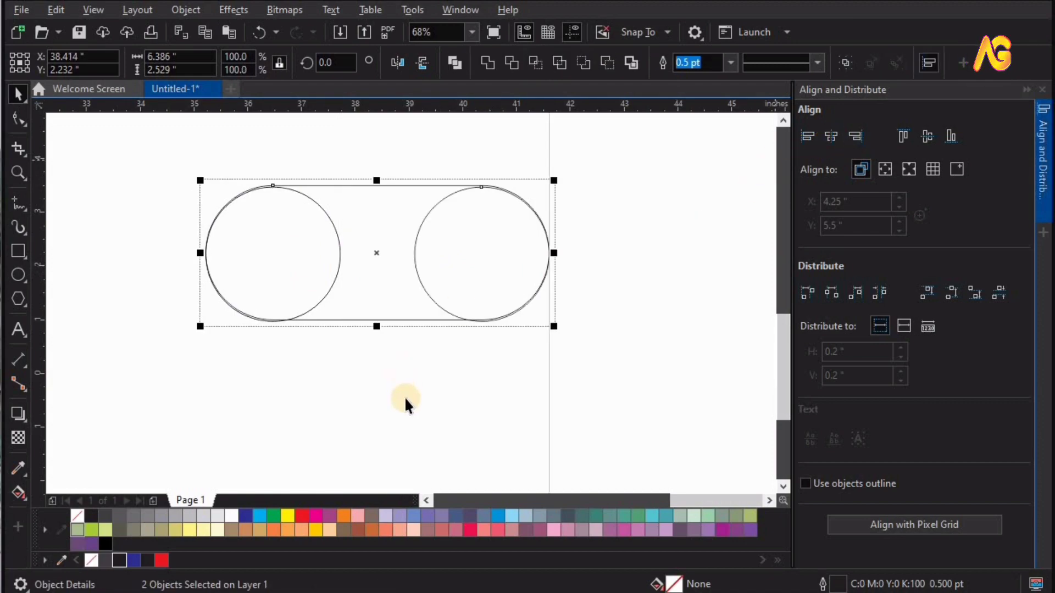
pyautogui.click(469, 200)
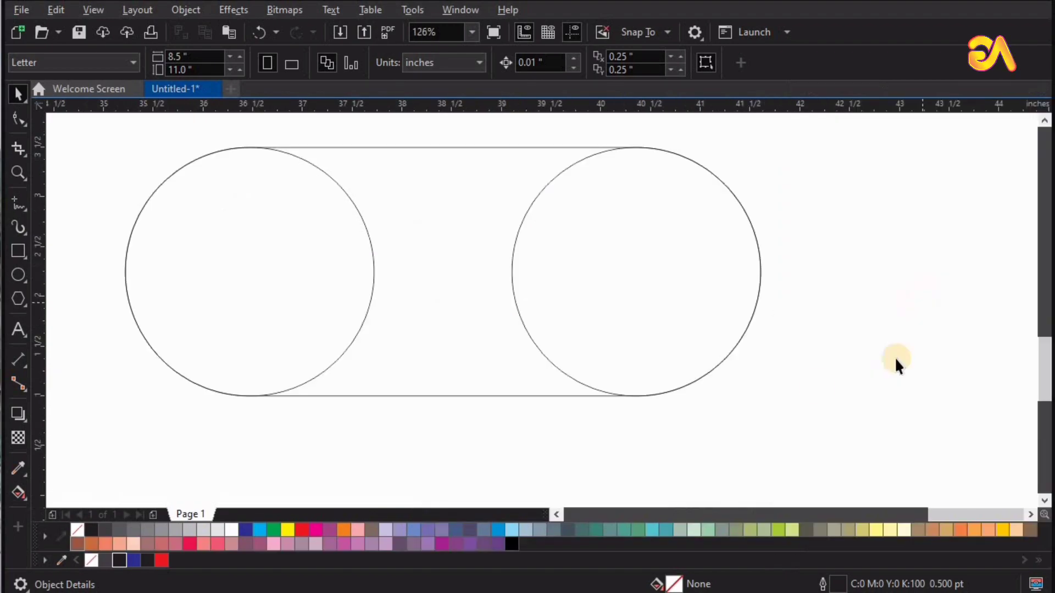
# - Move the rounded rectangle and both circles together down and to the left, and group the three objects
pyautogui.scroll(-1, 925, 303)
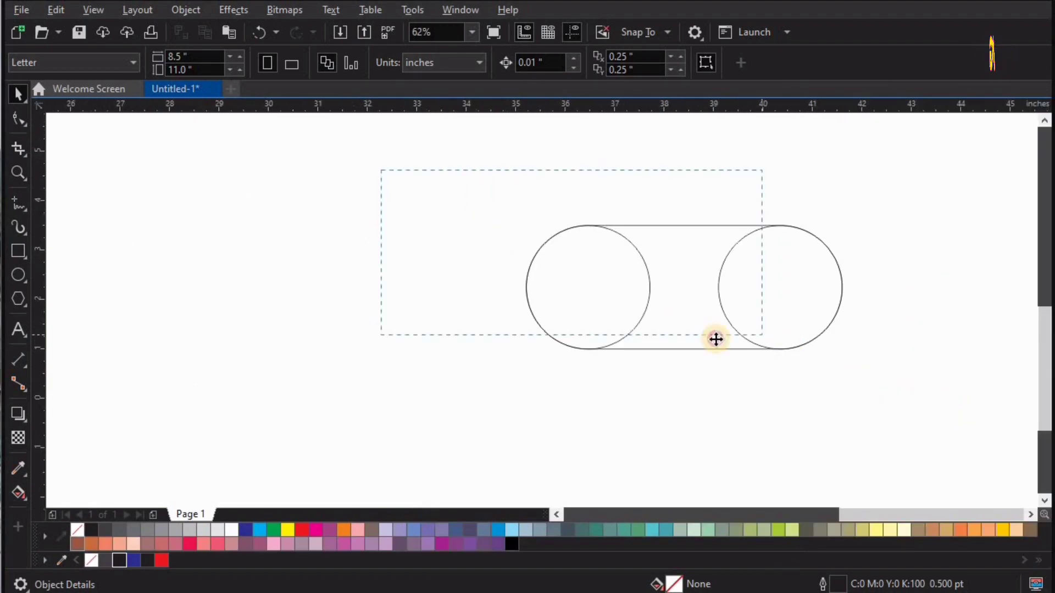
pyautogui.moveTo(715, 339); pyautogui.dragTo(716, 341)
pyautogui.moveTo(687, 288); pyautogui.dragTo(537, 347)
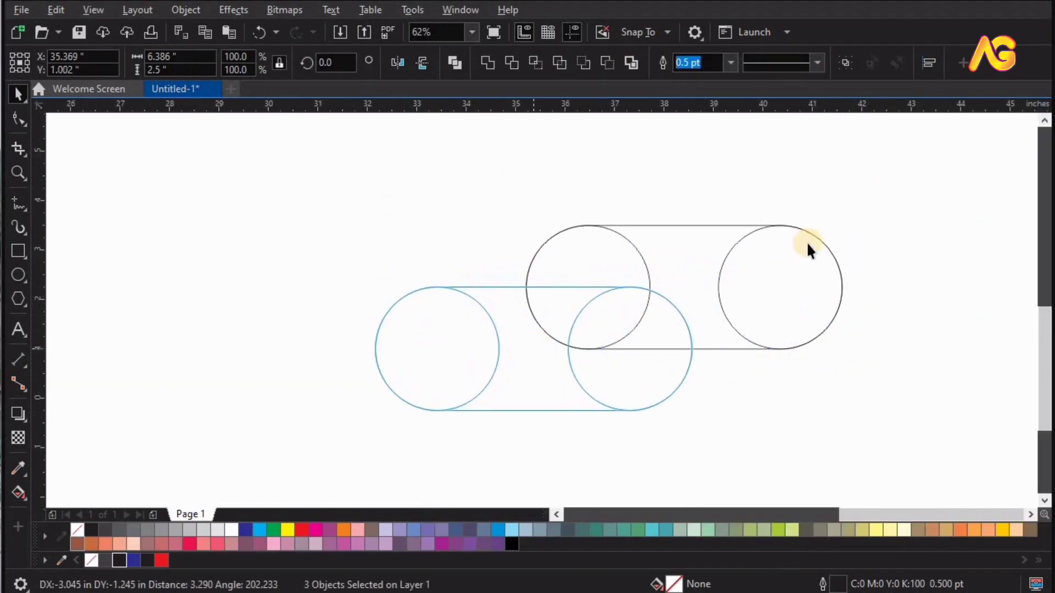
pyautogui.click(843, 64)
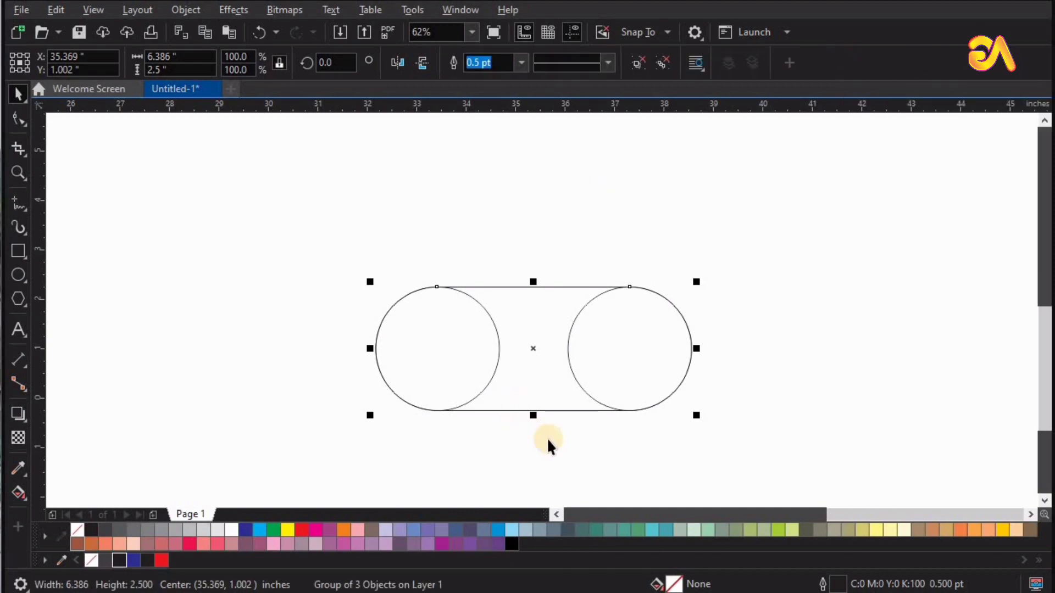
# - Duplicate the group in place and rotate the copy by 60 degrees
pyautogui.rightClick(543, 306)
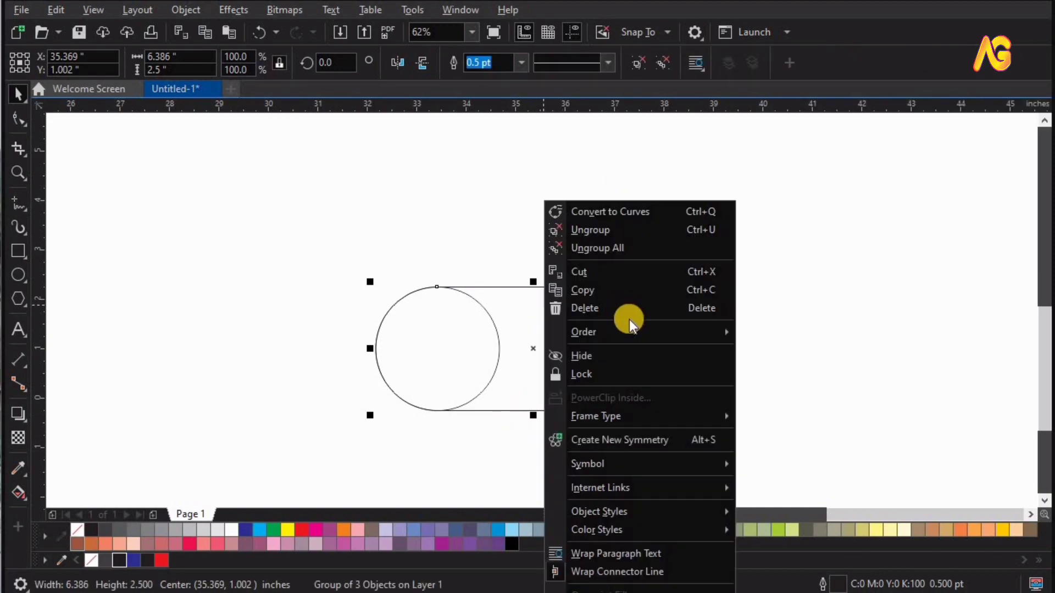
pyautogui.rightClick(498, 220)
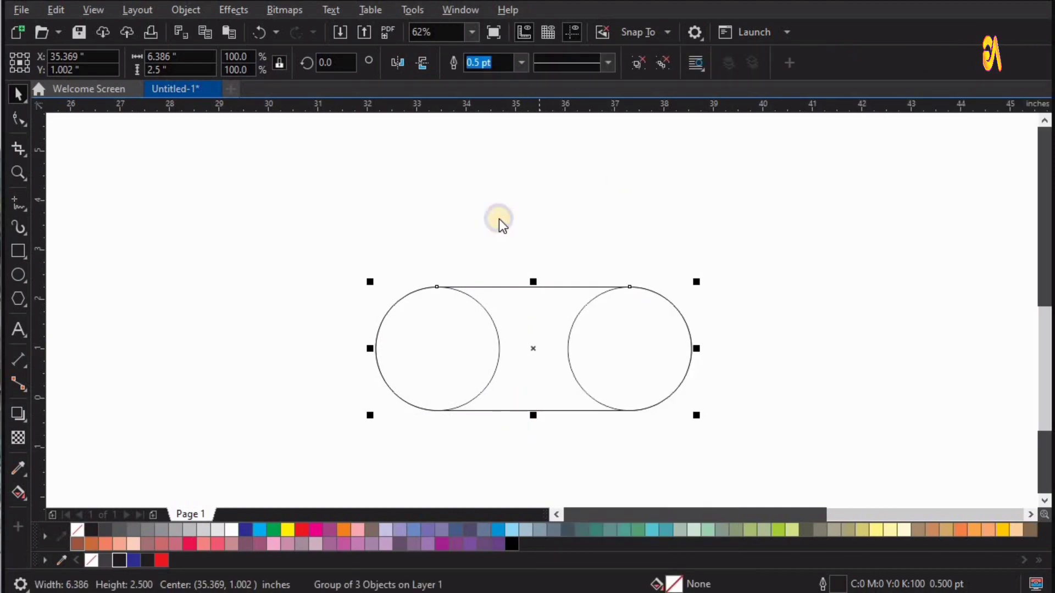
pyautogui.click(541, 344)
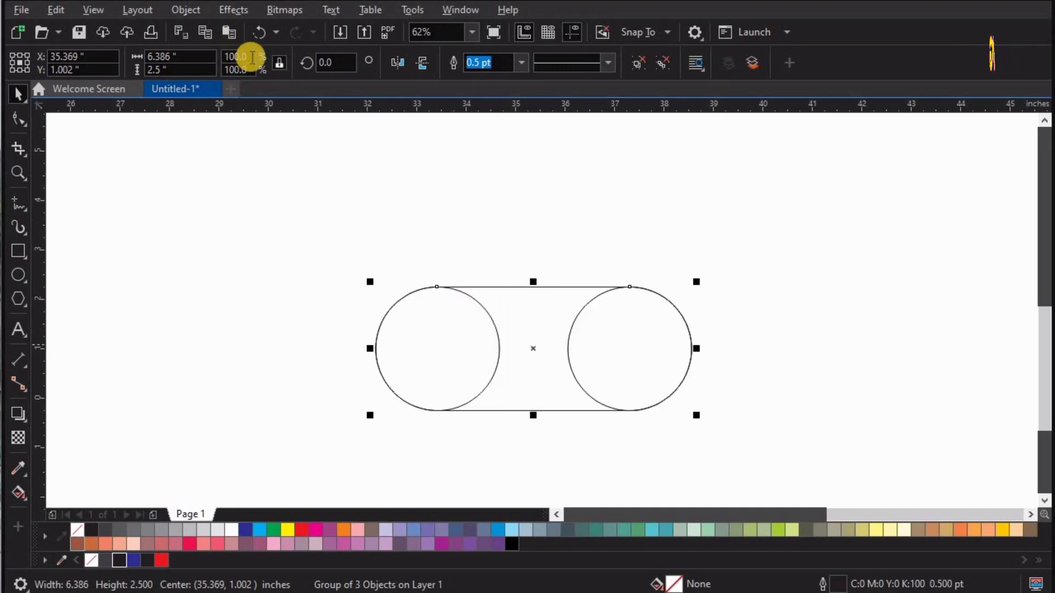
pyautogui.click(332, 62)
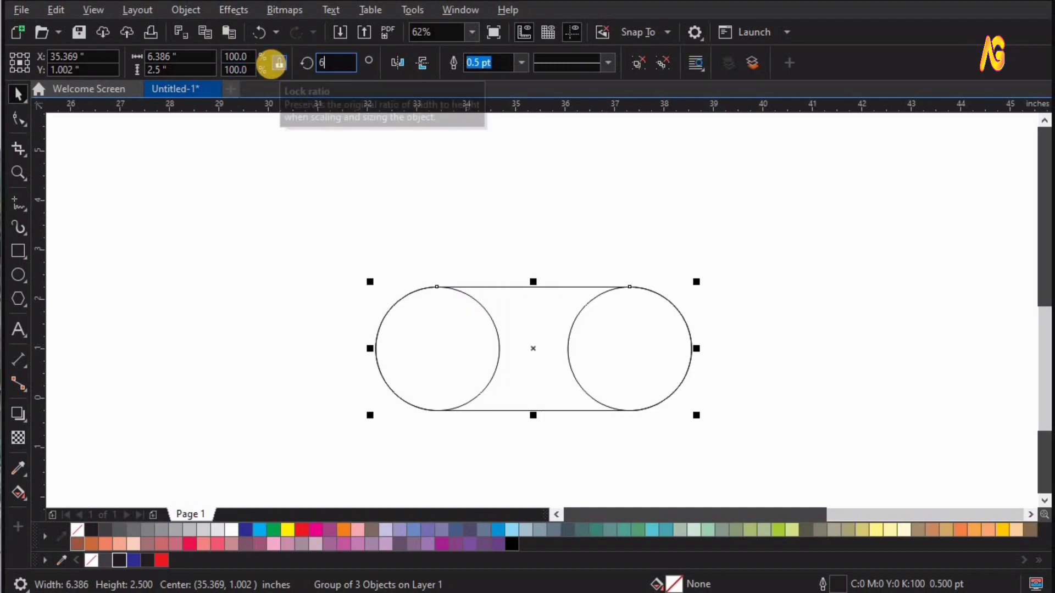
pyautogui.write('60')
pyautogui.press('Return')
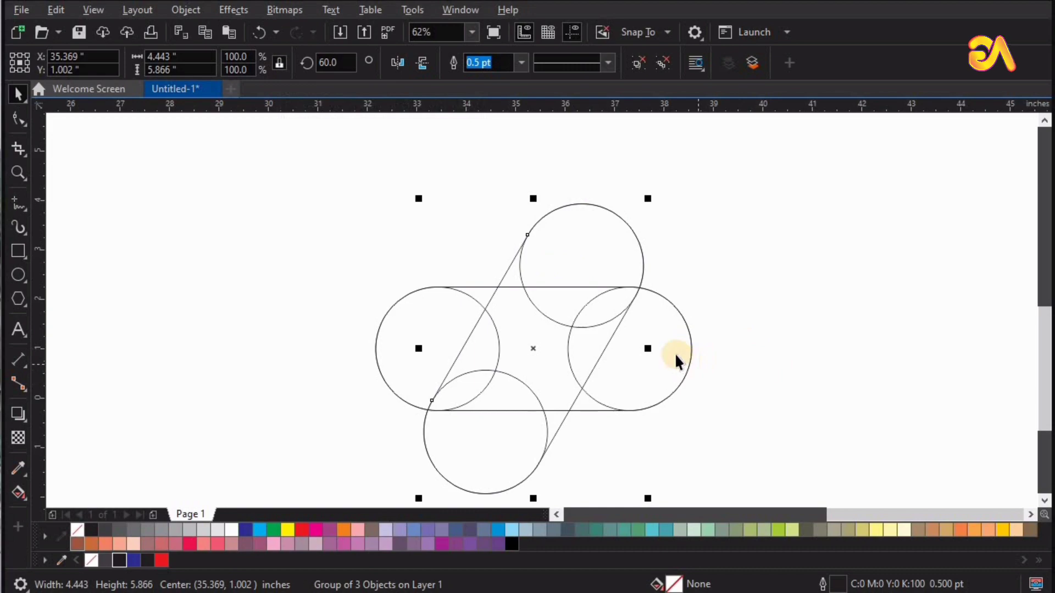
# - Align the rotated group with the horizontal group along their left and bottom edges
pyautogui.keyDown('shift'); pyautogui.click(624, 353); pyautogui.keyUp('shift')
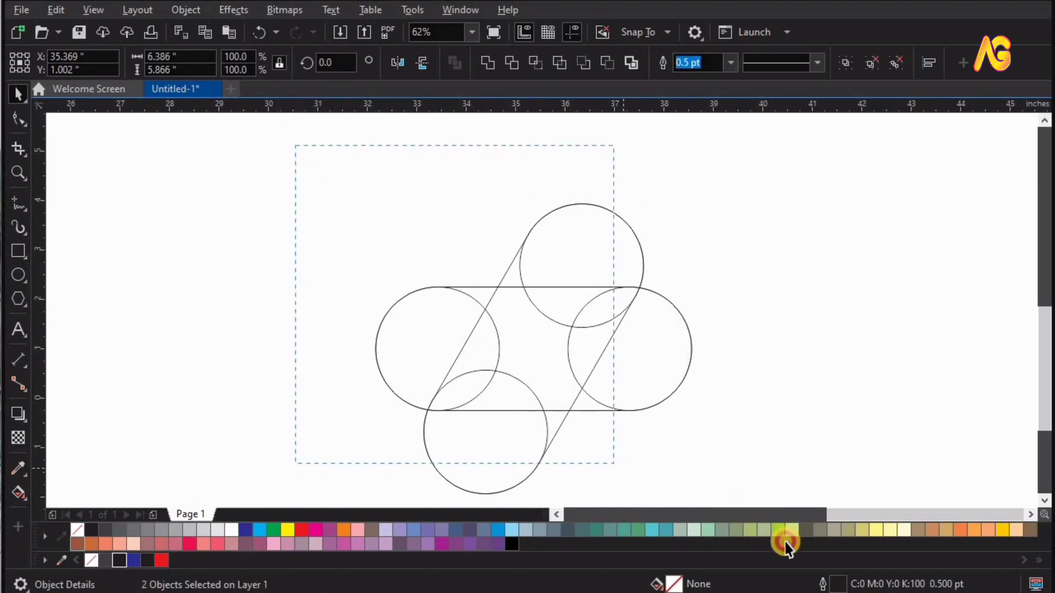
pyautogui.moveTo(785, 542); pyautogui.dragTo(787, 544)
pyautogui.click(934, 63)
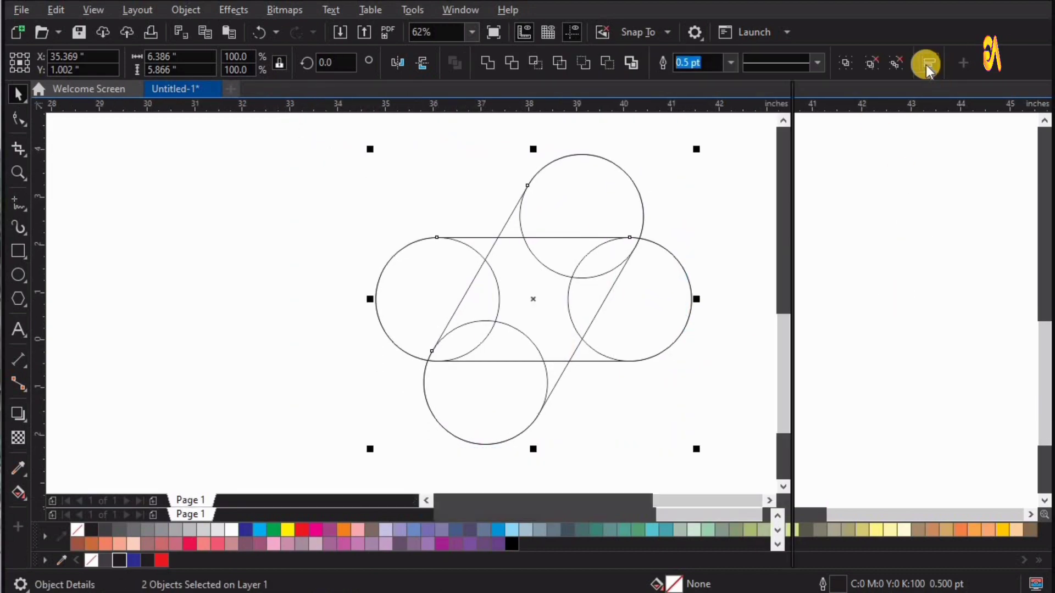
pyautogui.click(809, 133)
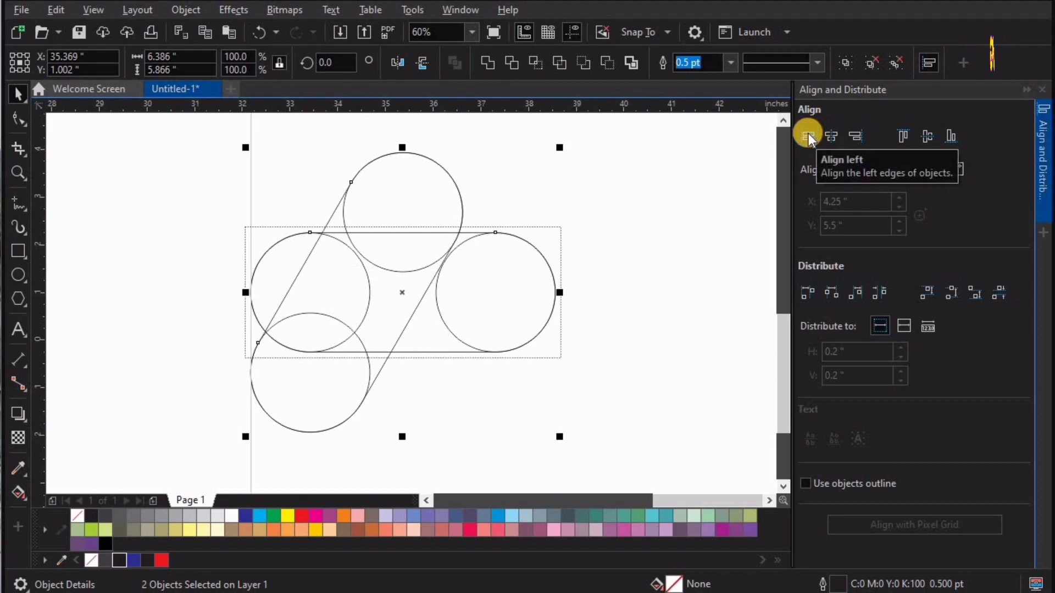
pyautogui.click(950, 137)
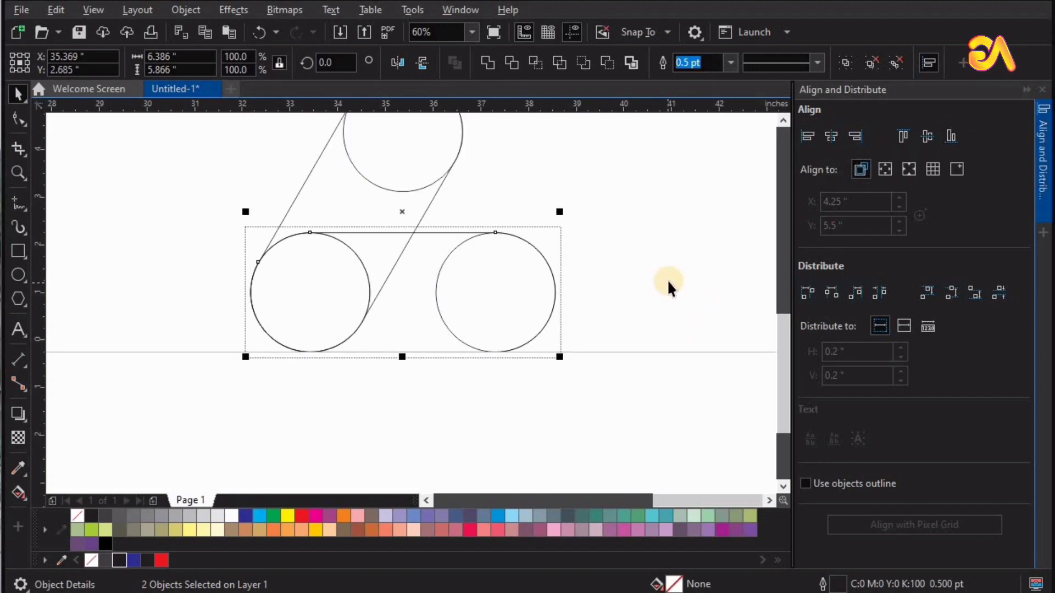
pyautogui.click(641, 230)
# - Duplicate the tilted group in place and mirror the copy horizontally across to its right side
pyautogui.scroll(-1, 639, 231)
pyautogui.press('z')
pyautogui.moveTo(376, 337); pyautogui.dragTo(745, 104)
pyautogui.click(302, 294)
pyautogui.rightClick(301, 294)
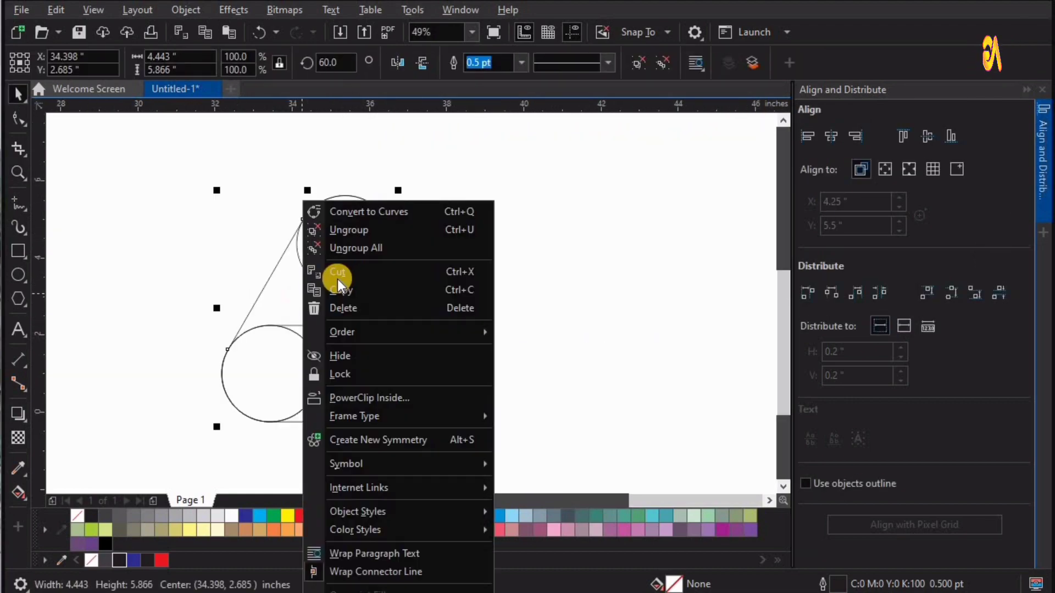
pyautogui.click(345, 291)
pyautogui.rightClick(431, 239)
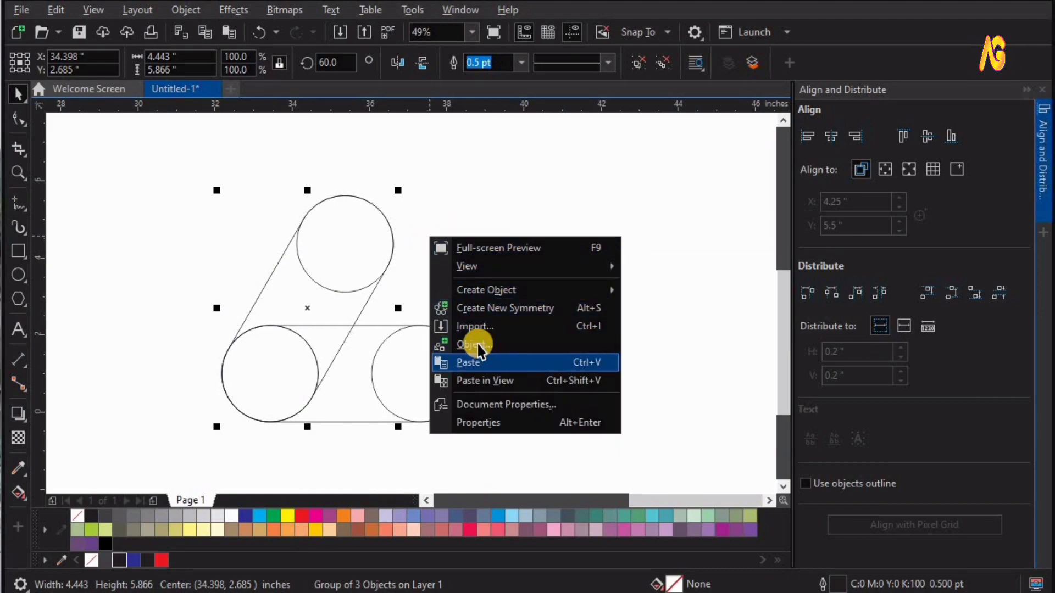
pyautogui.click(481, 362)
pyautogui.moveTo(219, 309); pyautogui.dragTo(427, 315)
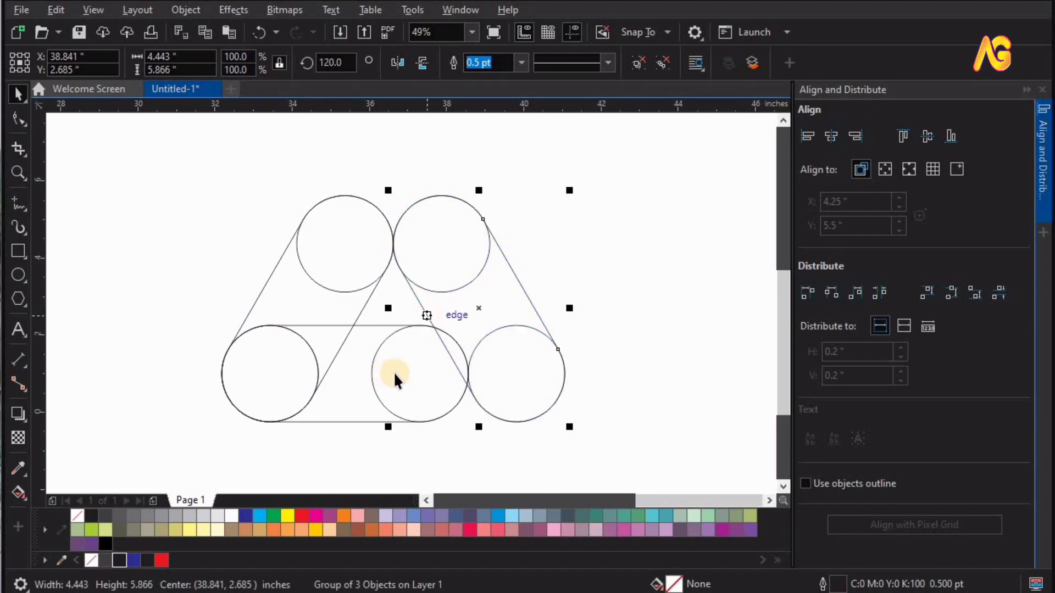
# - Align the mirrored group with the horizontal group's right edge to form a triangle, and close the alignment settings
pyautogui.keyDown('shift'); pyautogui.click(399, 375); pyautogui.keyUp('shift')
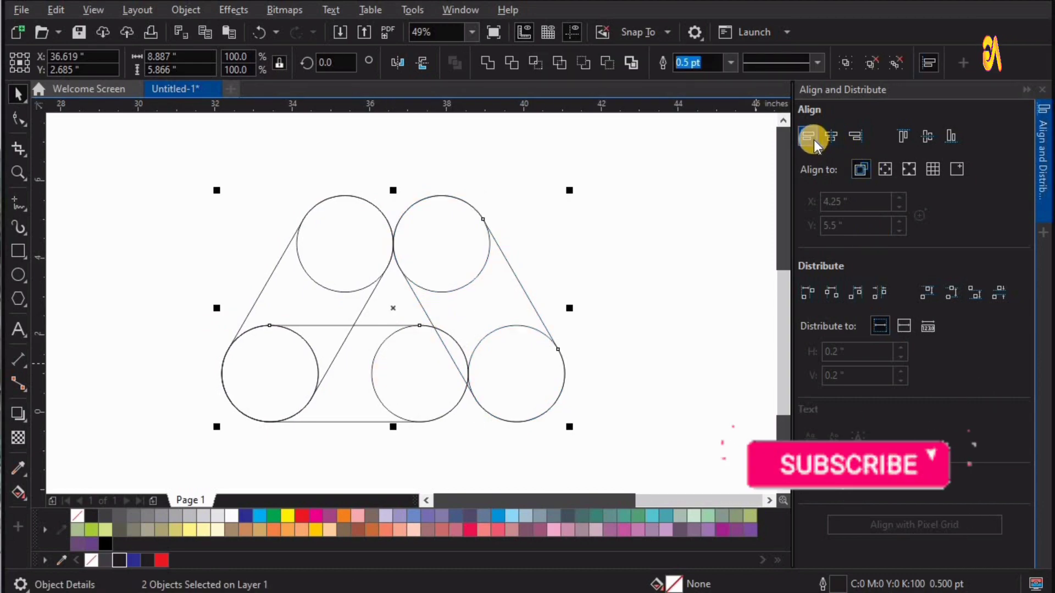
pyautogui.click(856, 141)
pyautogui.click(856, 141)
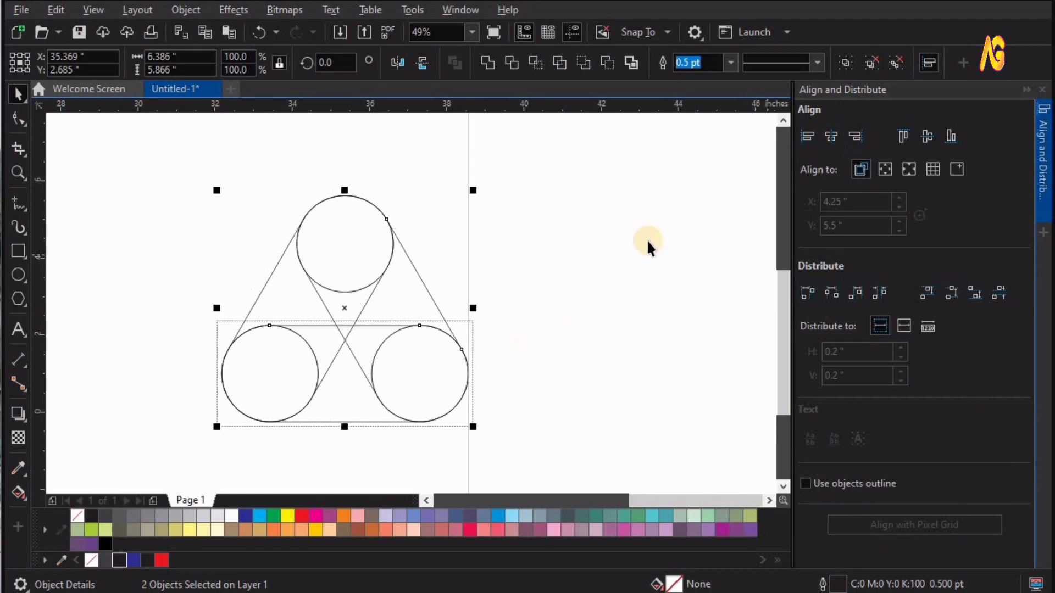
pyautogui.click(1043, 91)
pyautogui.click(789, 241)
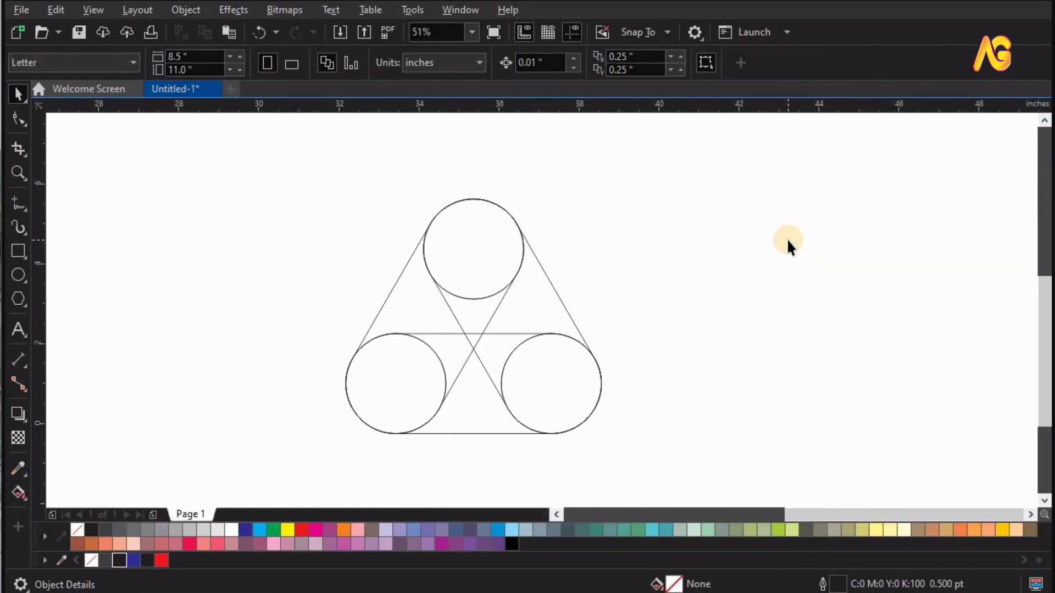
# - Group the three overlapping bars that form the triangle outline
pyautogui.press('F4')
pyautogui.hotkey('ctrl', 'a')
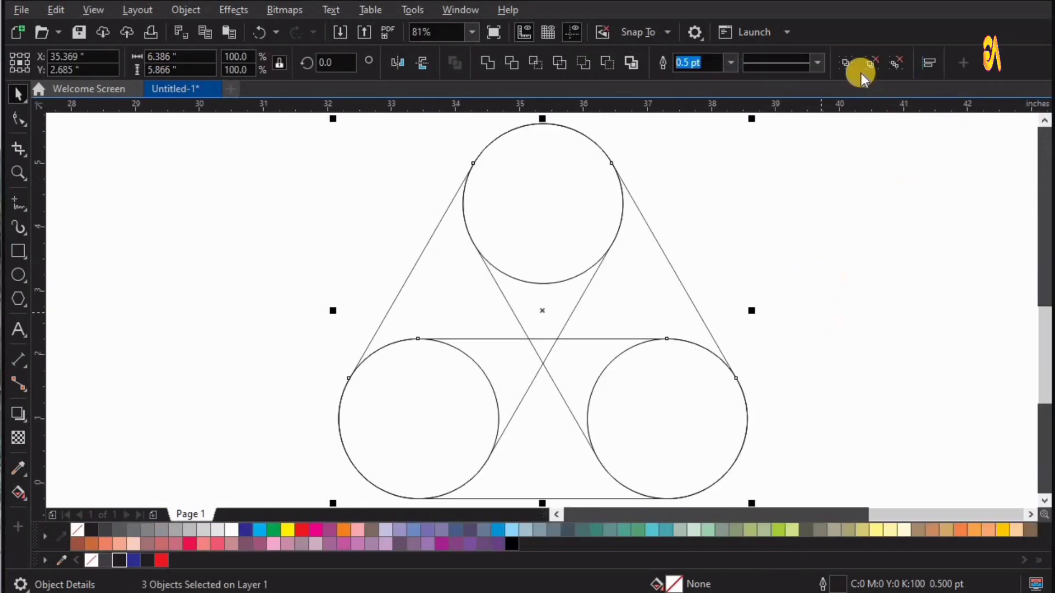
pyautogui.click(846, 63)
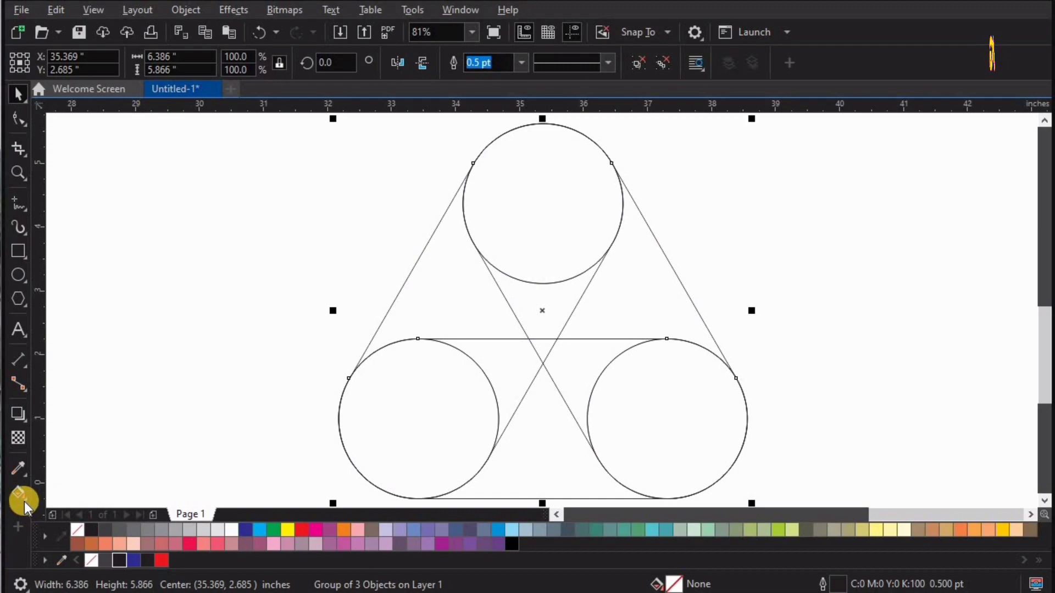
# - Use Smart Fill to fill the left tilted bar's regions above the horizontal bar and the top circle with 90% black
pyautogui.moveTo(27, 508); pyautogui.dragTo(51, 504)
pyautogui.click(51, 509)
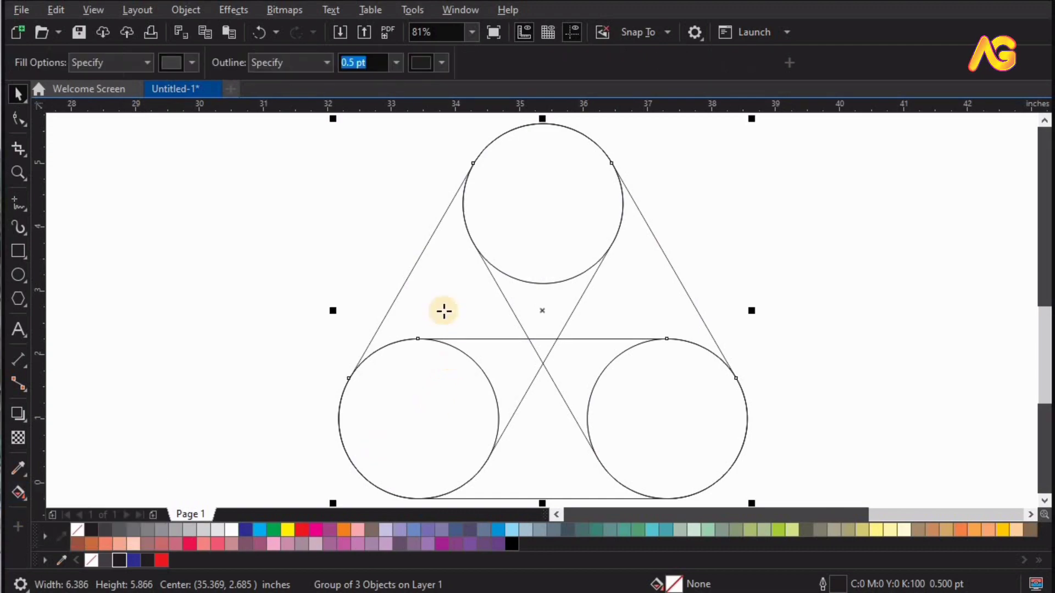
pyautogui.click(532, 312)
pyautogui.click(537, 313)
pyautogui.click(560, 188)
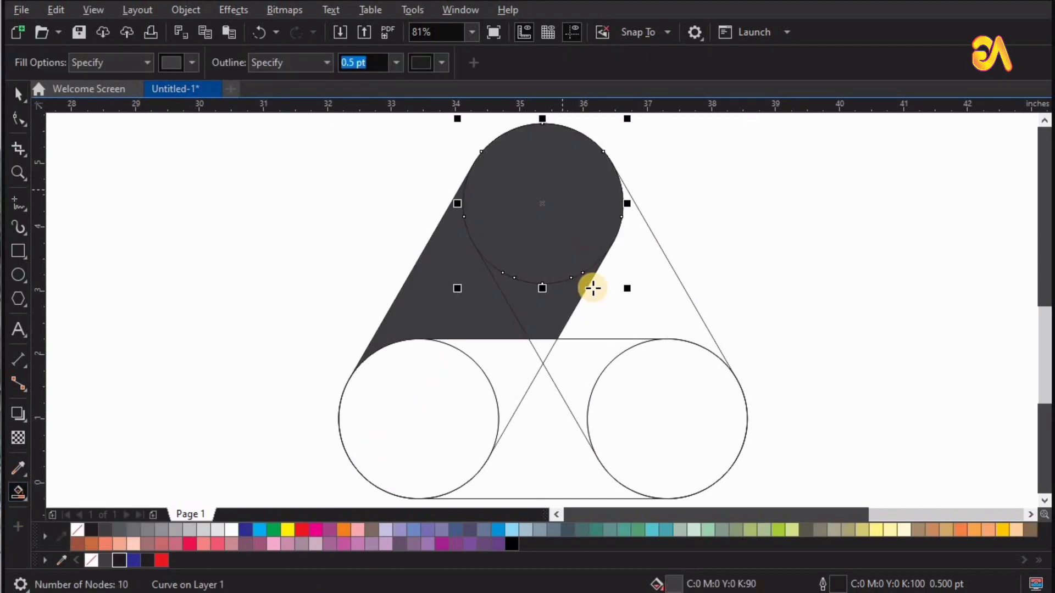
pyautogui.click(630, 213)
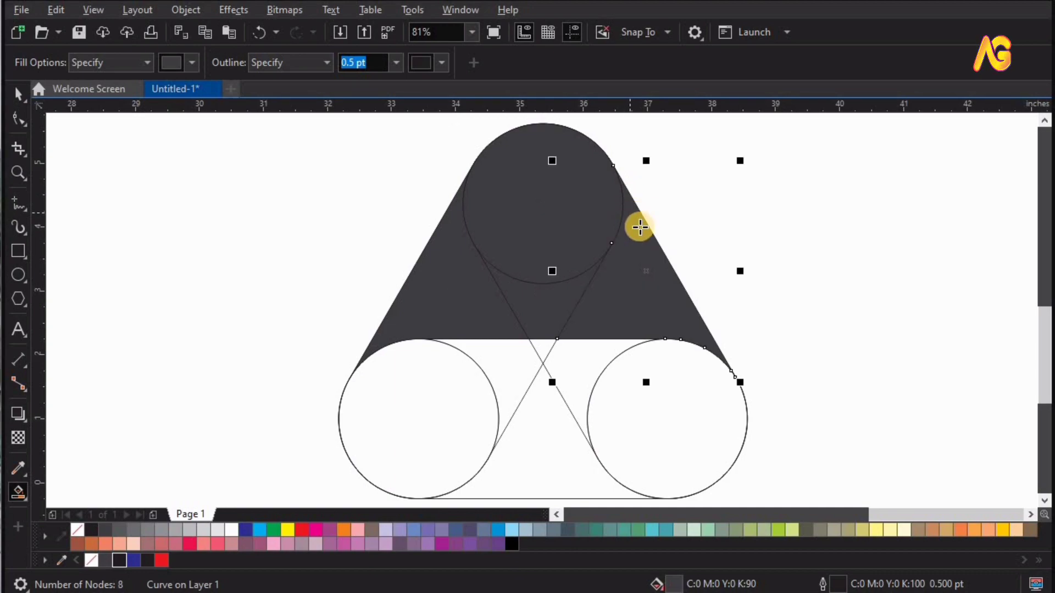
pyautogui.hotkey('ctrl', 'z')
pyautogui.press('z')
pyautogui.click(558, 292)
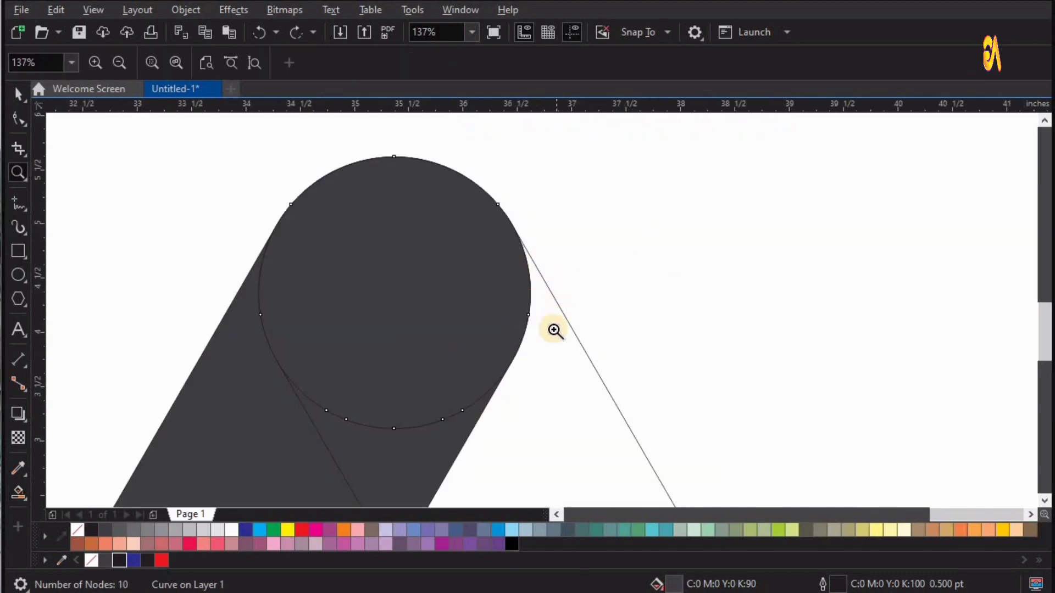
pyautogui.rightClick(553, 345)
# - Weld the filled regions of the left tilted bar and the top circle into one shape
pyautogui.press('space')
pyautogui.click(446, 314)
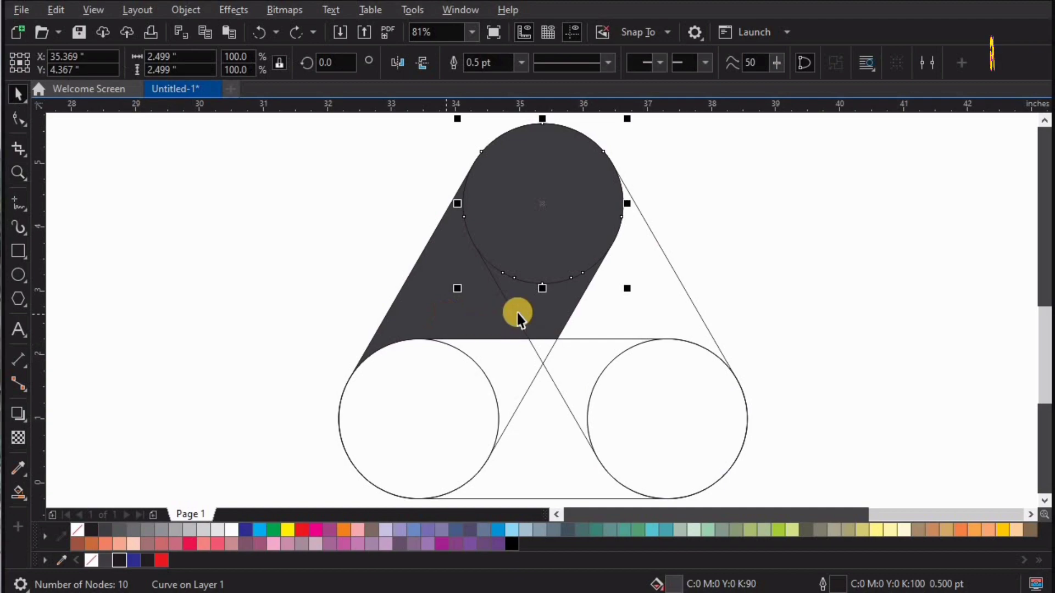
pyautogui.keyDown('shift'); pyautogui.click(516, 313); pyautogui.keyUp('shift')
pyautogui.keyDown('shift'); pyautogui.click(554, 246); pyautogui.keyUp('shift')
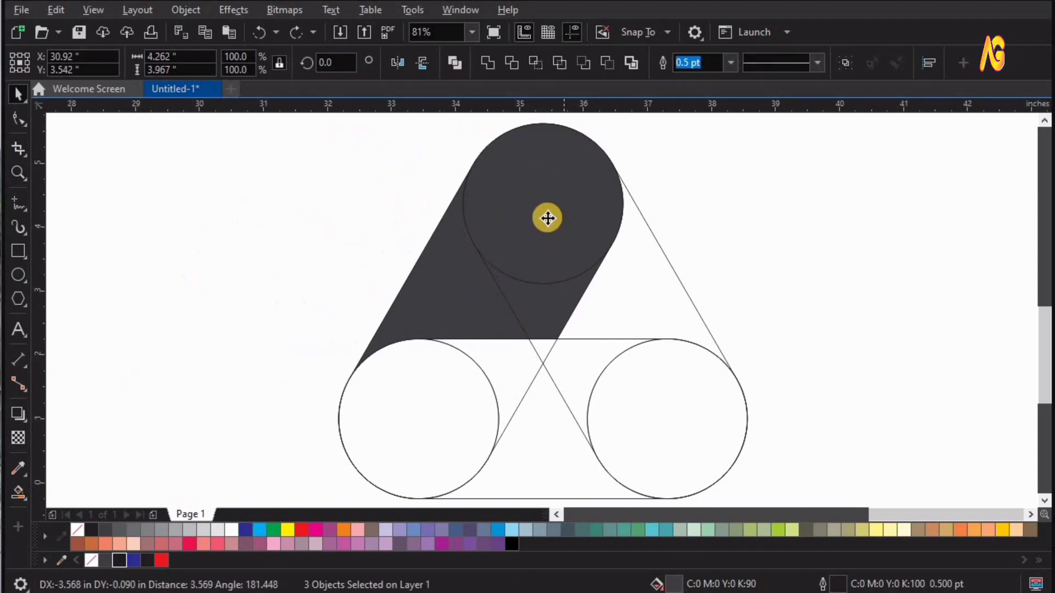
pyautogui.click(486, 63)
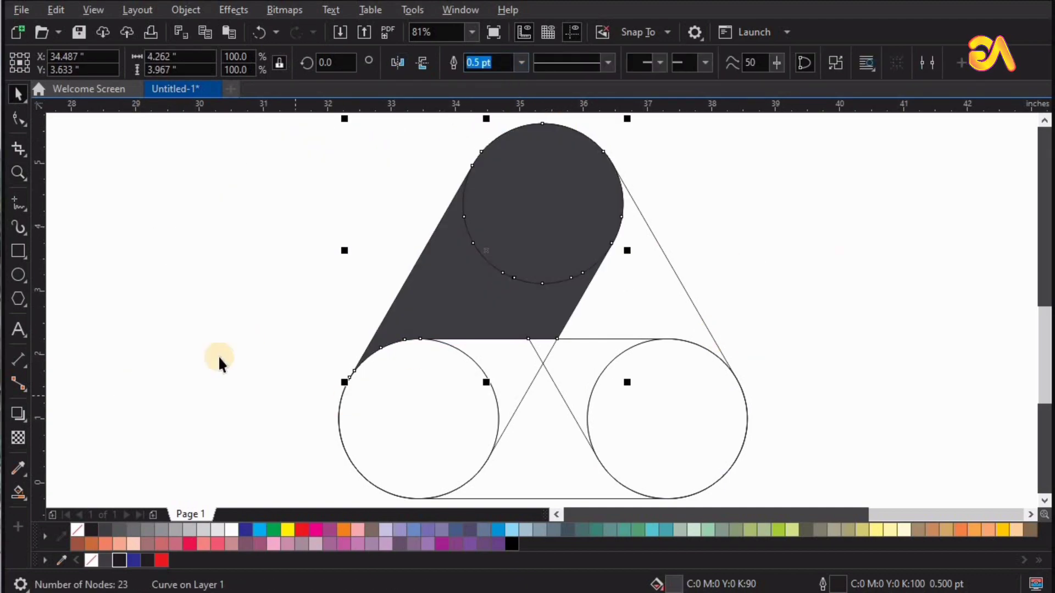
# - Smart Fill the lower-left circle and the regions of the horizontal bar reaching to the lower-right circle
pyautogui.click(44, 493)
pyautogui.click(401, 448)
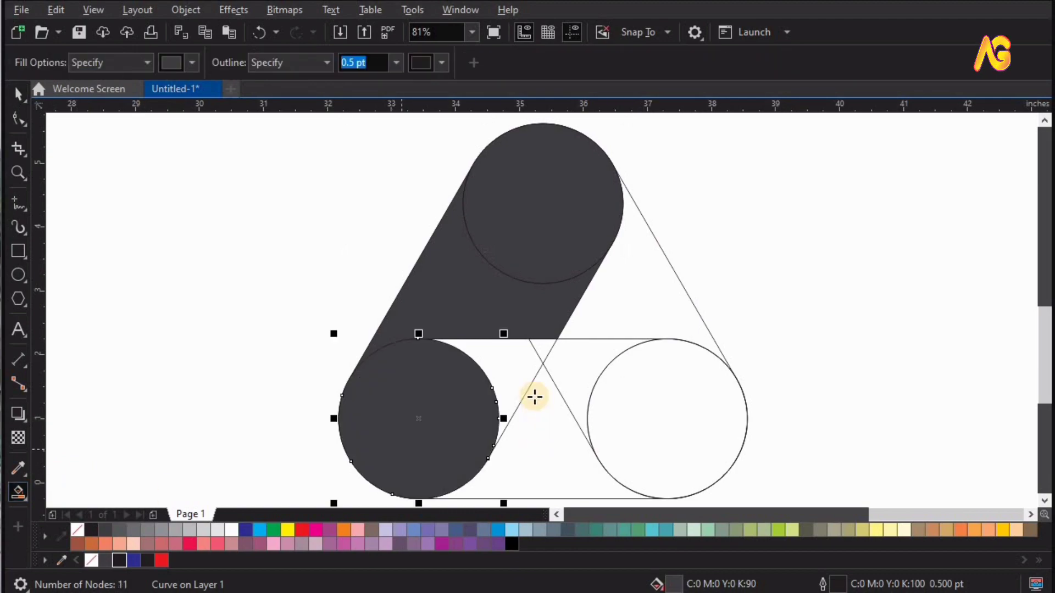
pyautogui.click(509, 385)
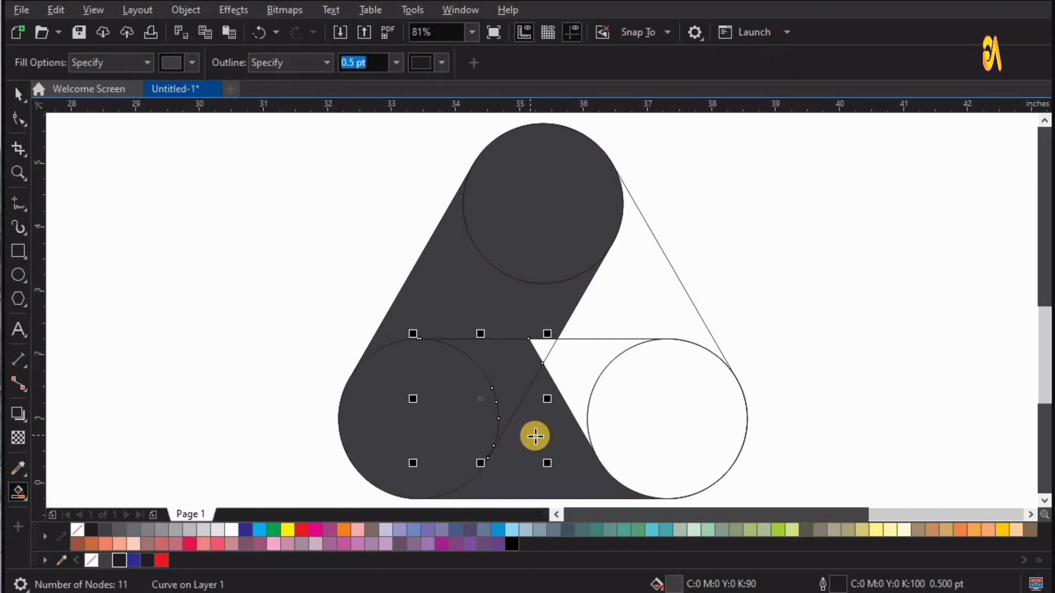
# - Weld the lower-left circle fill and the horizontal bar fills into one shape
pyautogui.press('space')
pyautogui.keyDown('shift'); pyautogui.click(563, 469); pyautogui.keyUp('shift')
pyautogui.keyDown('shift'); pyautogui.click(440, 452); pyautogui.keyUp('shift')
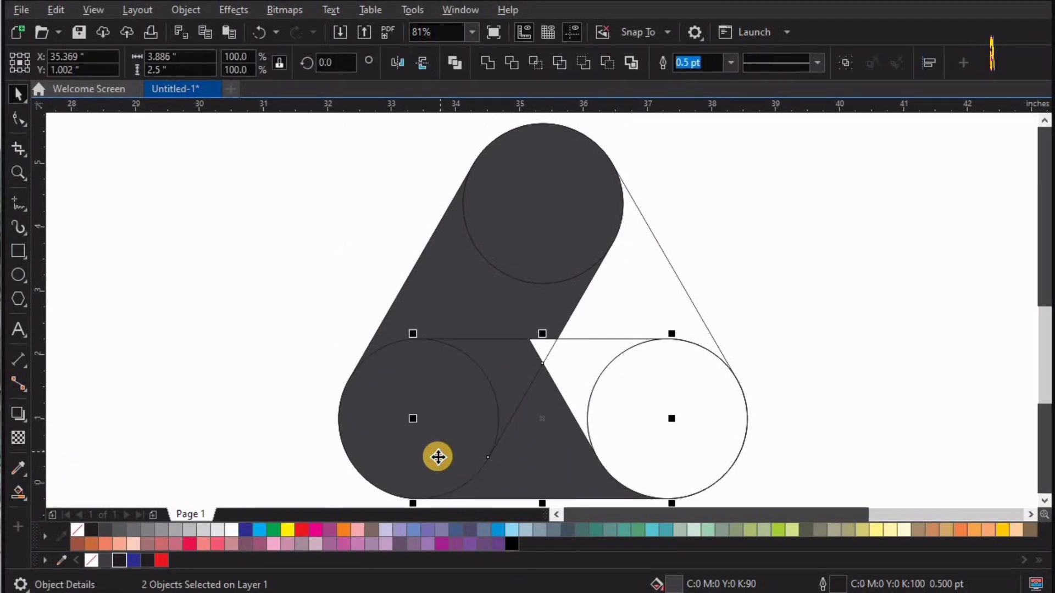
pyautogui.moveTo(438, 456); pyautogui.dragTo(263, 449)
pyautogui.hotkey('ctrl', 'z')
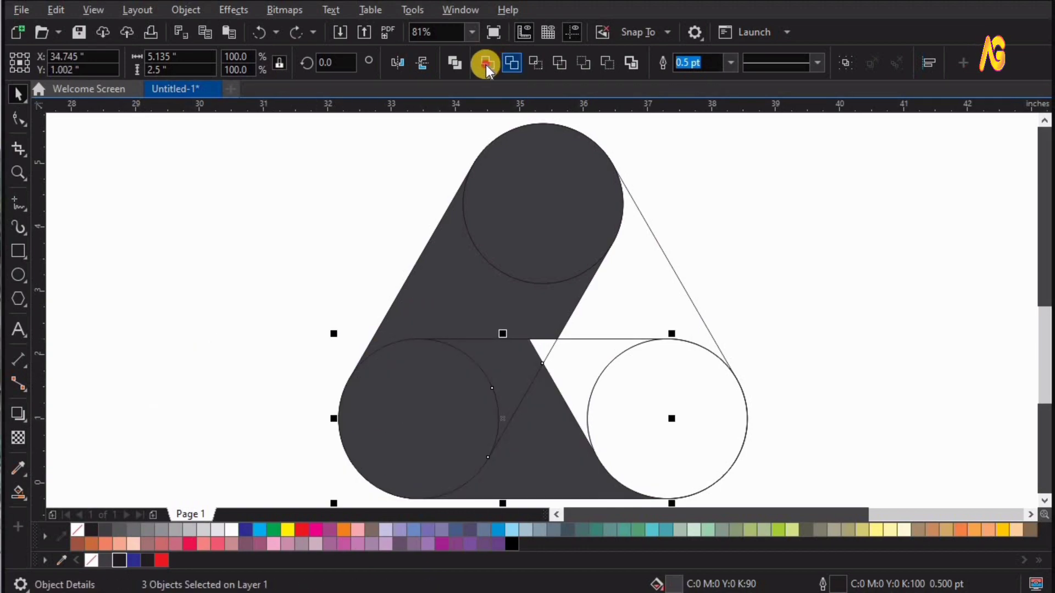
pyautogui.click(486, 65)
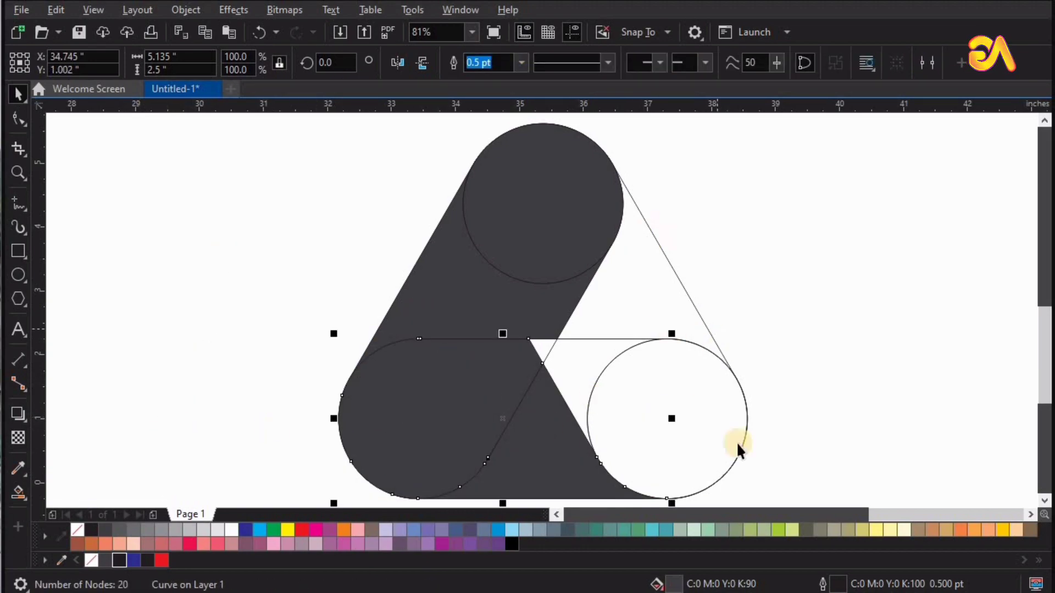
# - Smart Fill the lower-right circle and the remaining regions of the right tilted bar, leaving the small central triangle empty
pyautogui.click(674, 415)
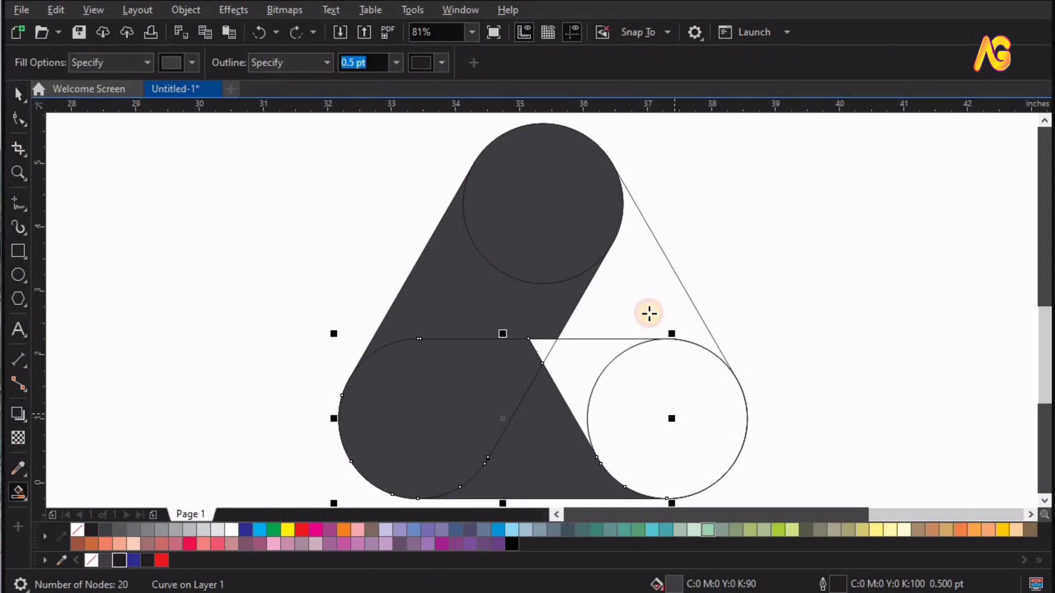
pyautogui.click(648, 311)
pyautogui.click(581, 360)
# - Weld the three filled pieces of the right tilted bar and its circle into one shape
pyautogui.press('space')
pyautogui.keyDown('shift'); pyautogui.click(684, 383); pyautogui.keyUp('shift')
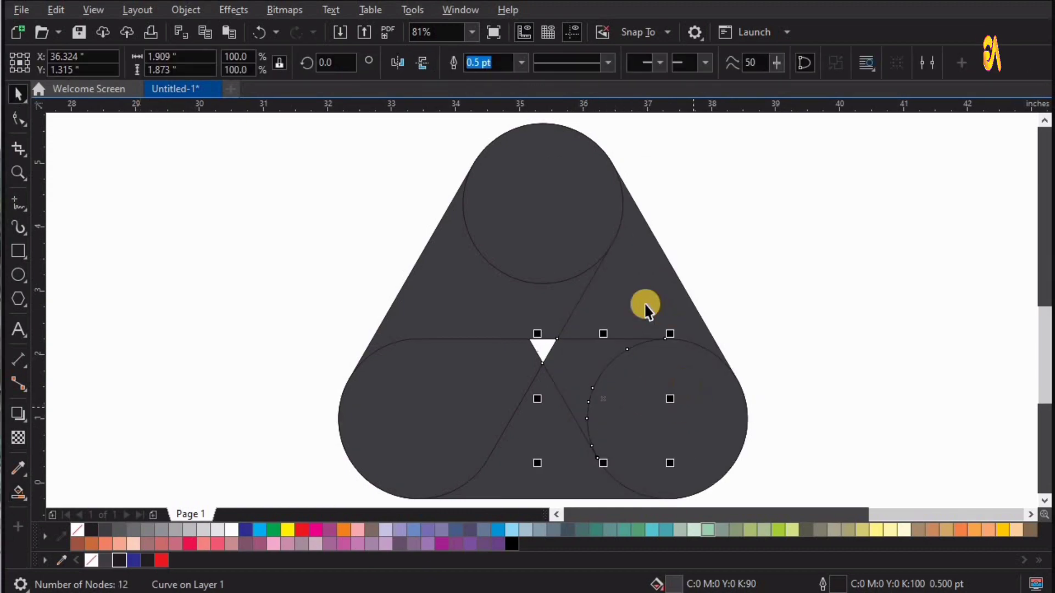
pyautogui.keyDown('shift'); pyautogui.click(626, 309); pyautogui.keyUp('shift')
pyautogui.moveTo(697, 306); pyautogui.dragTo(810, 297)
pyautogui.hotkey('ctrl', 'z')
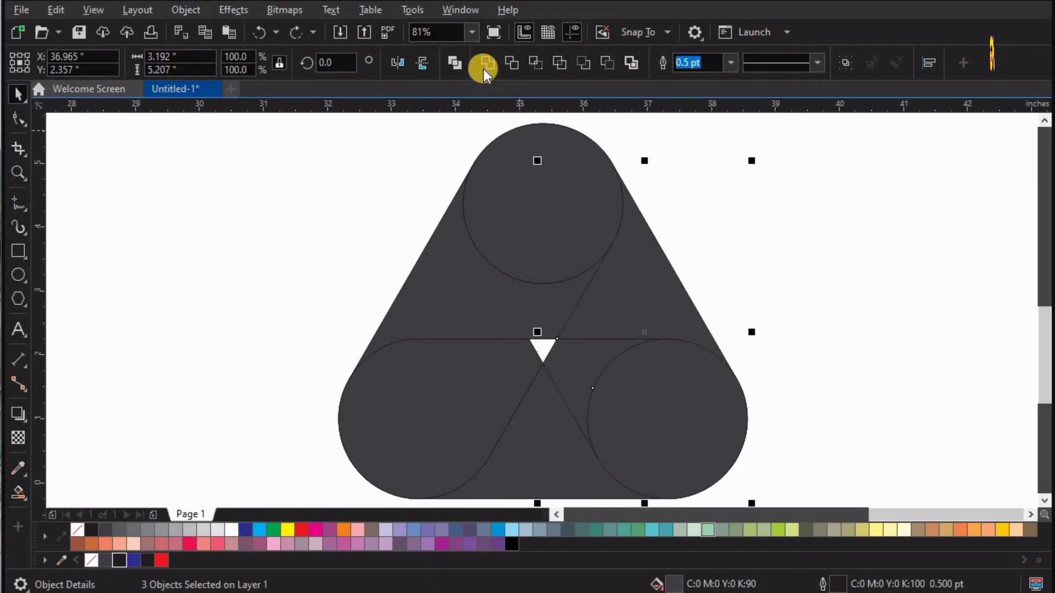
# - Select the three welded dark shapes together and move them to the left, clear of the outline drawing
pyautogui.keyDown('shift'); pyautogui.click(506, 279); pyautogui.keyUp('shift')
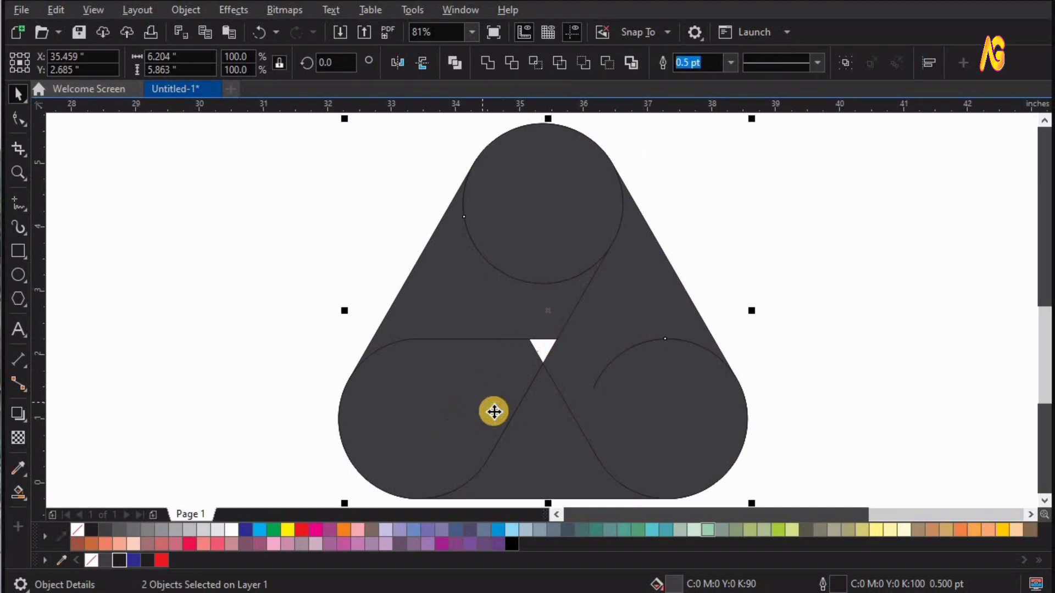
pyautogui.keyDown('shift'); pyautogui.click(495, 411); pyautogui.keyUp('shift')
pyautogui.click(263, 413)
pyautogui.moveTo(262, 413); pyautogui.dragTo(174, 409)
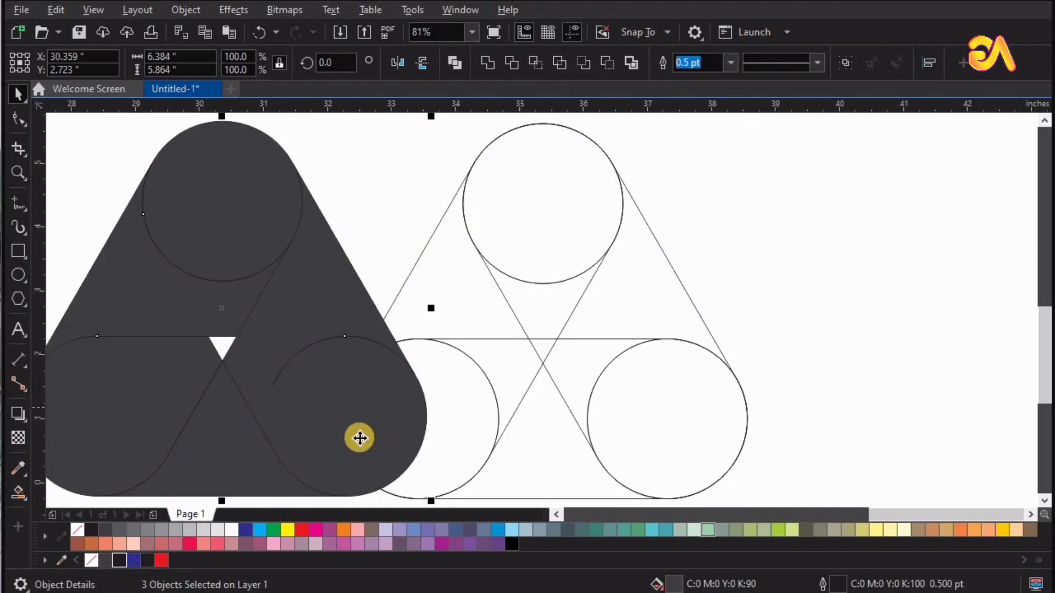
pyautogui.scroll(-2, 361, 438)
pyautogui.moveTo(389, 421)
pyautogui.mouseDown()
pyautogui.moveTo(331, 409)
pyautogui.moveTo(304, 341)
pyautogui.moveTo(293, 341)
pyautogui.mouseUp()
# - Delete the original outline group, leaving only the filled shapes
pyautogui.moveTo(619, 273)
pyautogui.mouseDown()
pyautogui.moveTo(475, 416)
pyautogui.moveTo(319, 481)
pyautogui.mouseUp()
pyautogui.press('Delete')
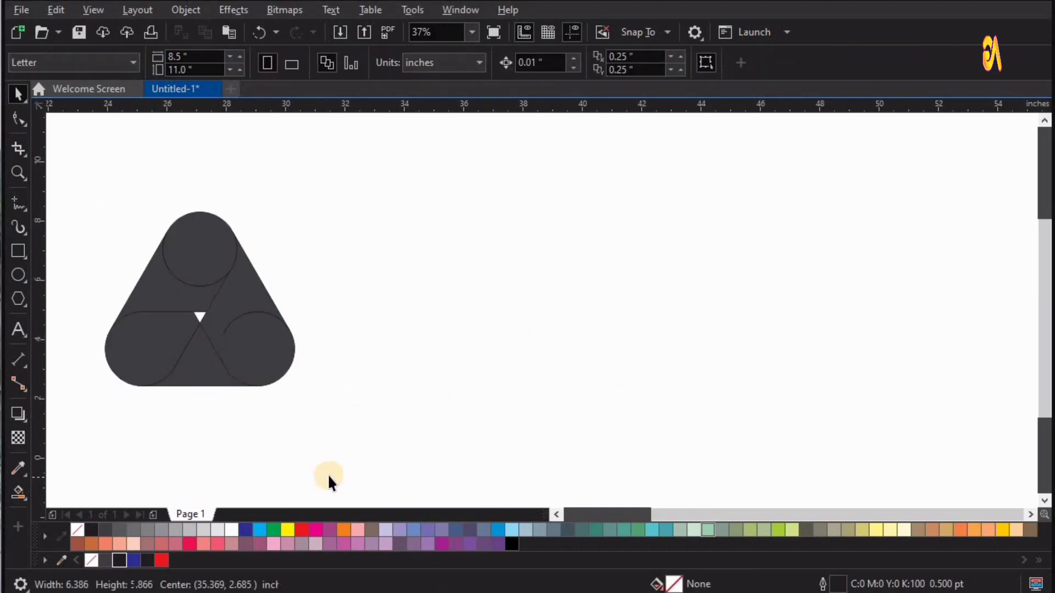
pyautogui.press('F4')
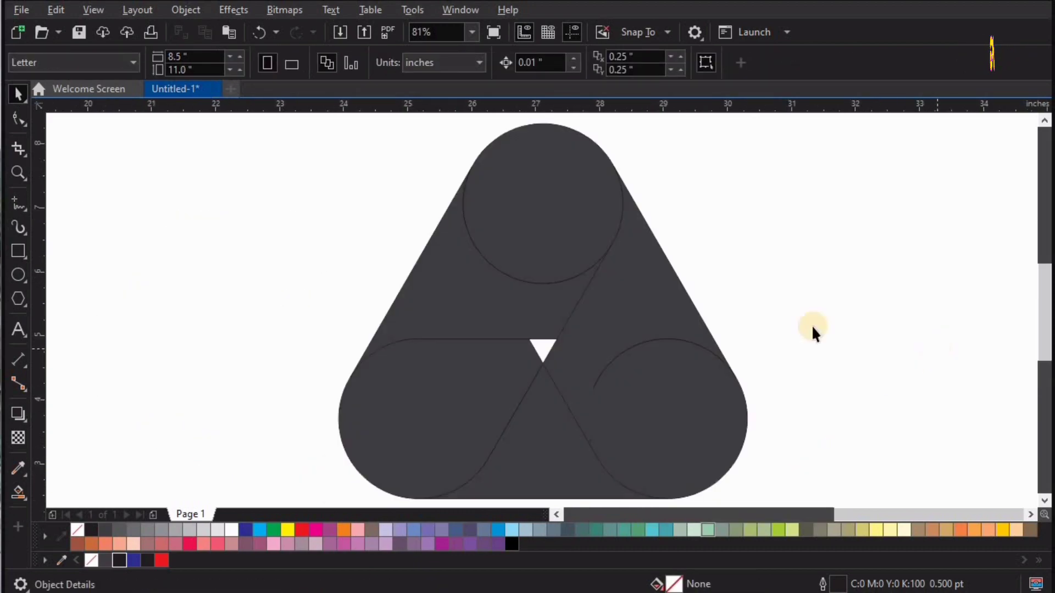
pyautogui.hotkey('ctrl', 'z')
pyautogui.scroll(-2, 811, 327)
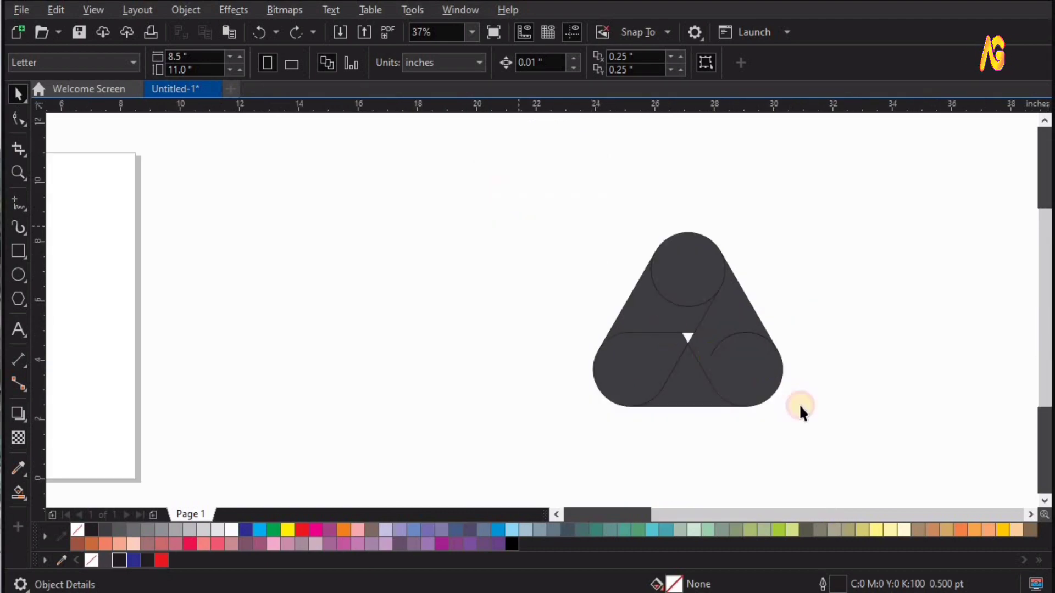
pyautogui.moveTo(544, 250); pyautogui.dragTo(857, 445)
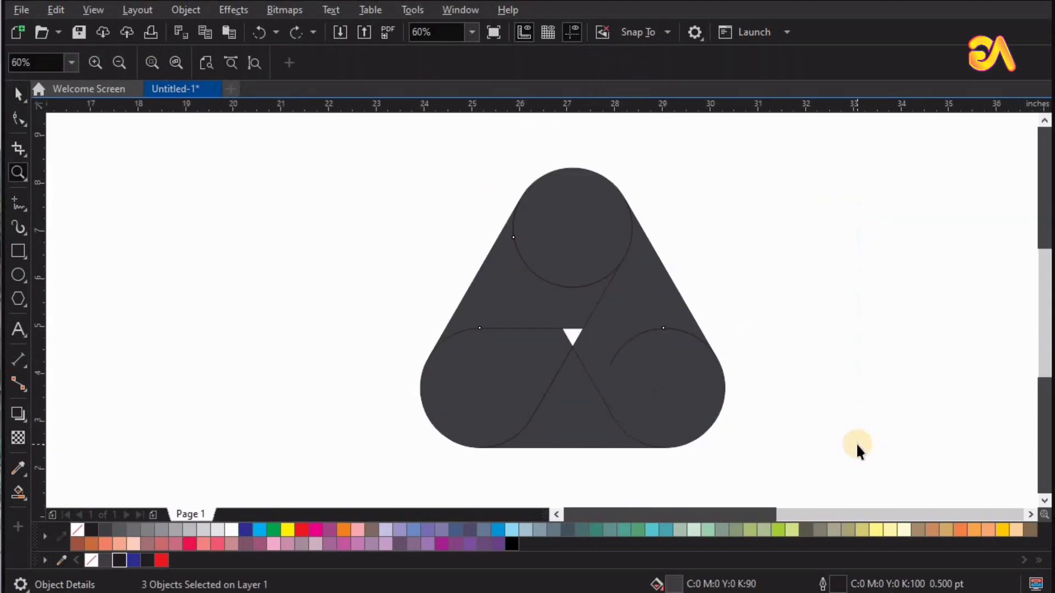
pyautogui.press('space')
pyautogui.click(439, 473)
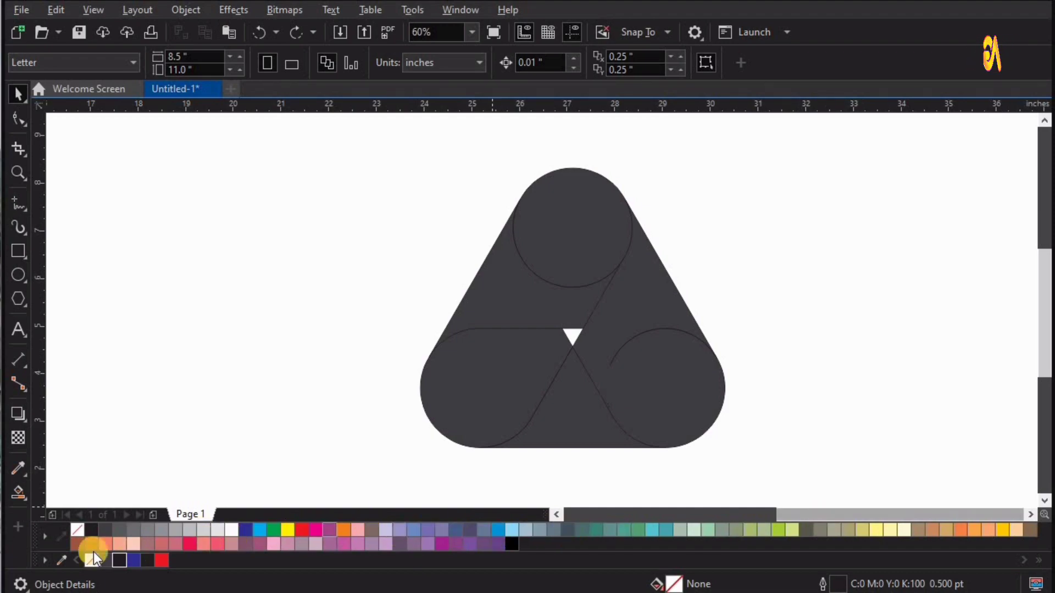
# - Change the document's primary color mode to RGB in the color management settings
pyautogui.click(444, 11)
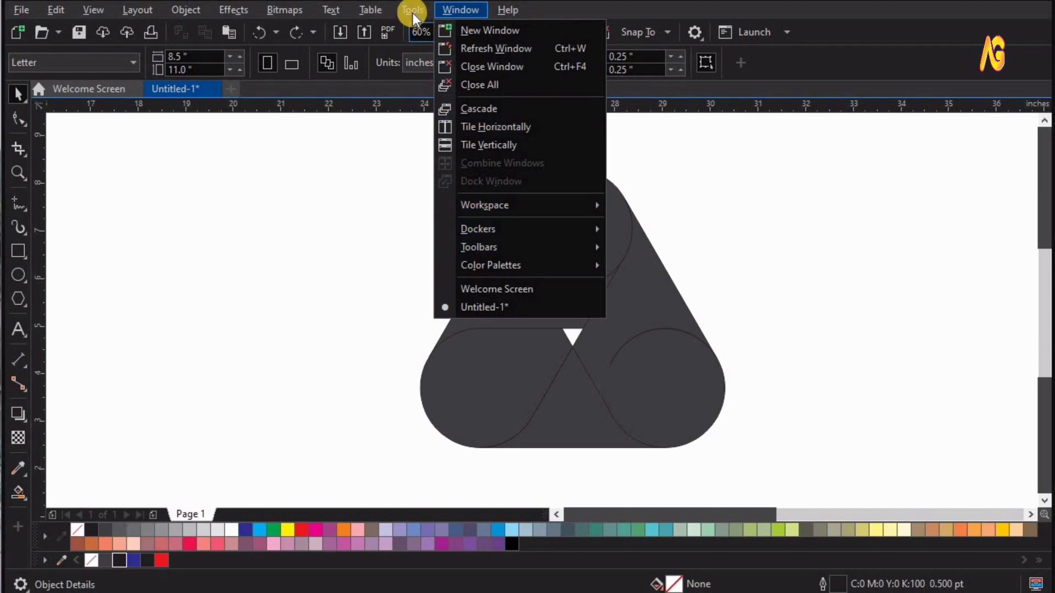
pyautogui.moveTo(414, 13)
pyautogui.click(437, 72)
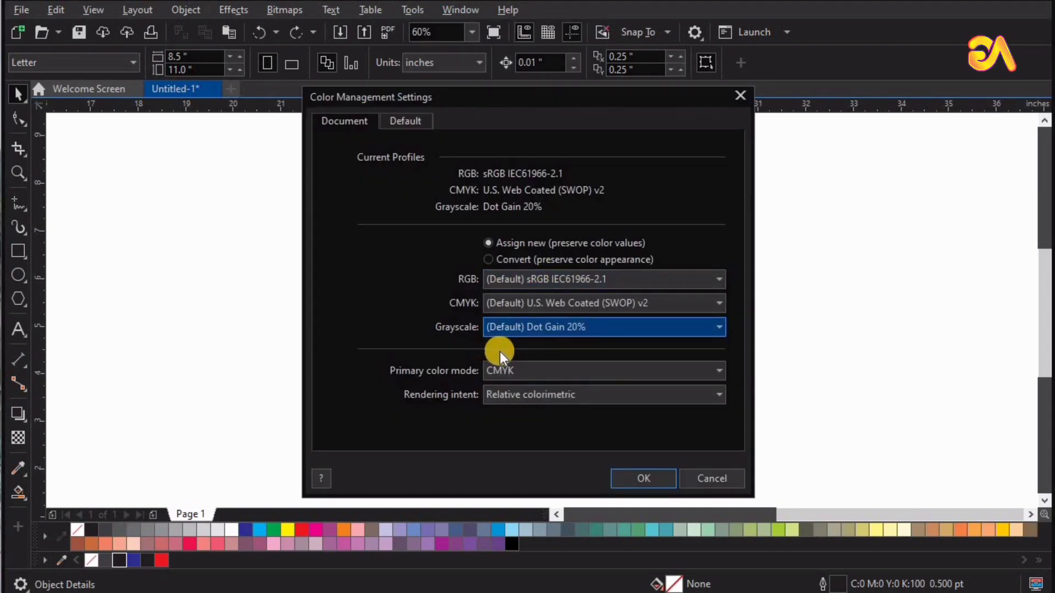
pyautogui.click(506, 365)
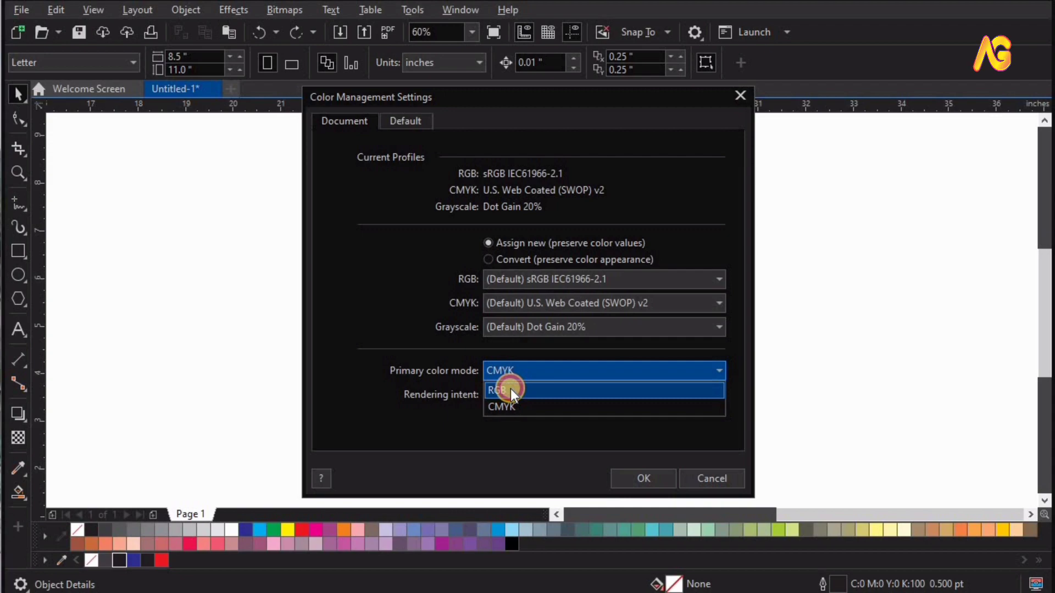
pyautogui.click(510, 388)
pyautogui.click(646, 475)
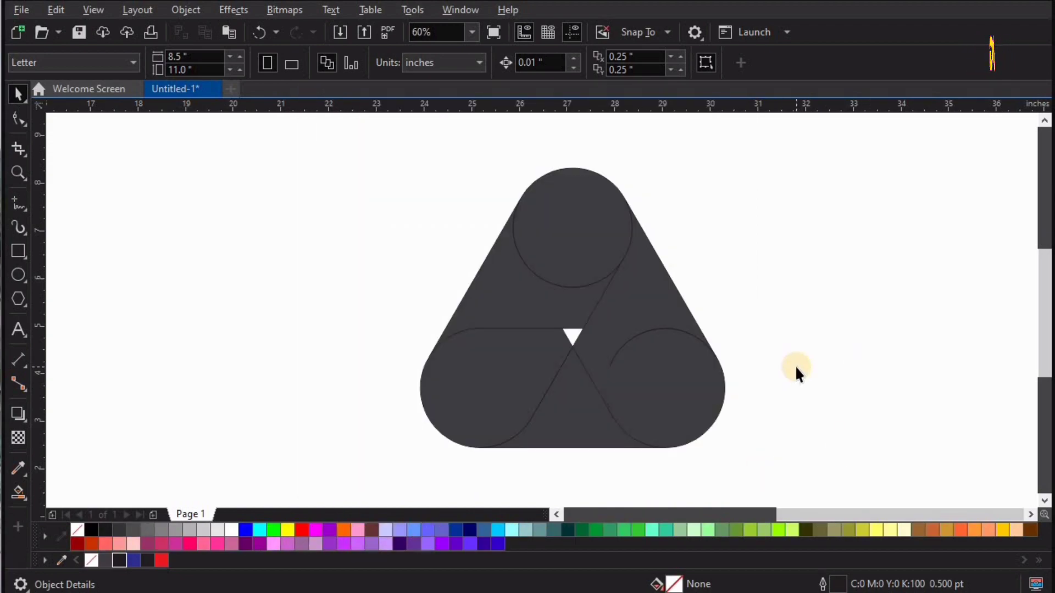
# - Group the three filled shapes and rotate the group by 270 degrees
pyautogui.scroll(1, 657, 296)
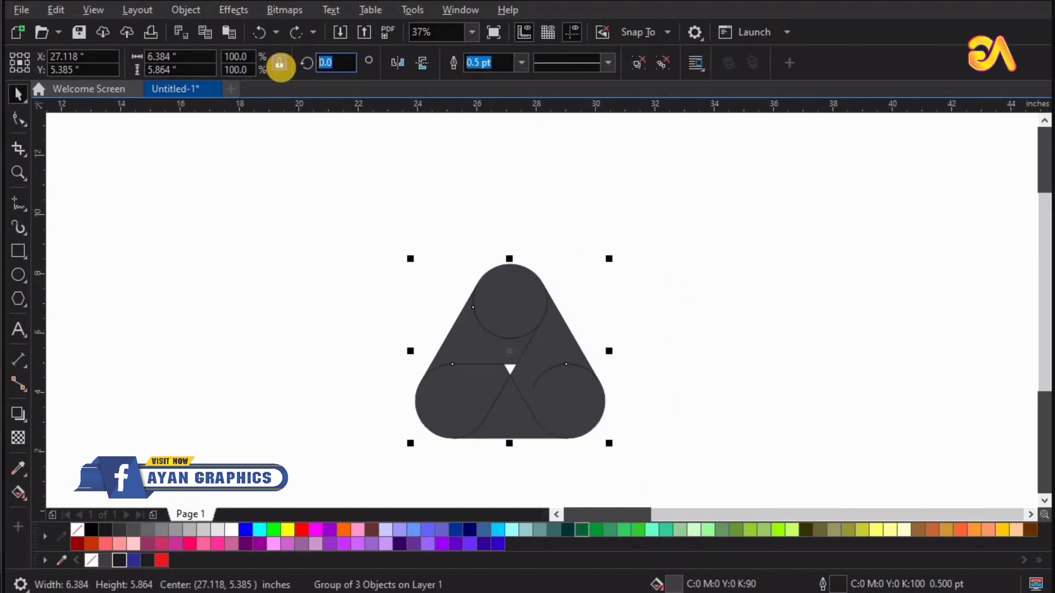
pyautogui.write('270')
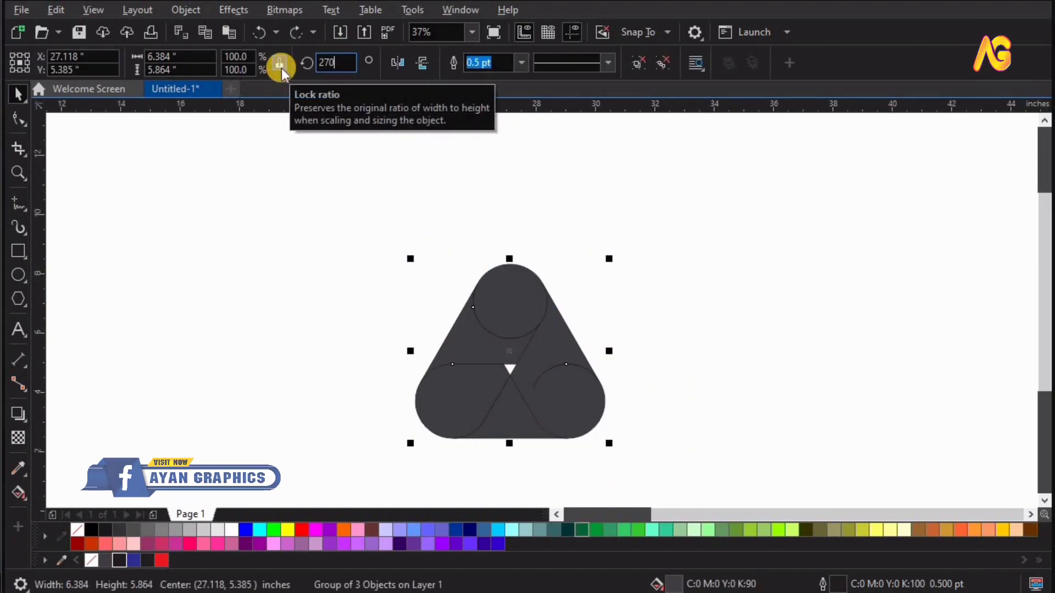
pyautogui.press('Return')
pyautogui.click(689, 388)
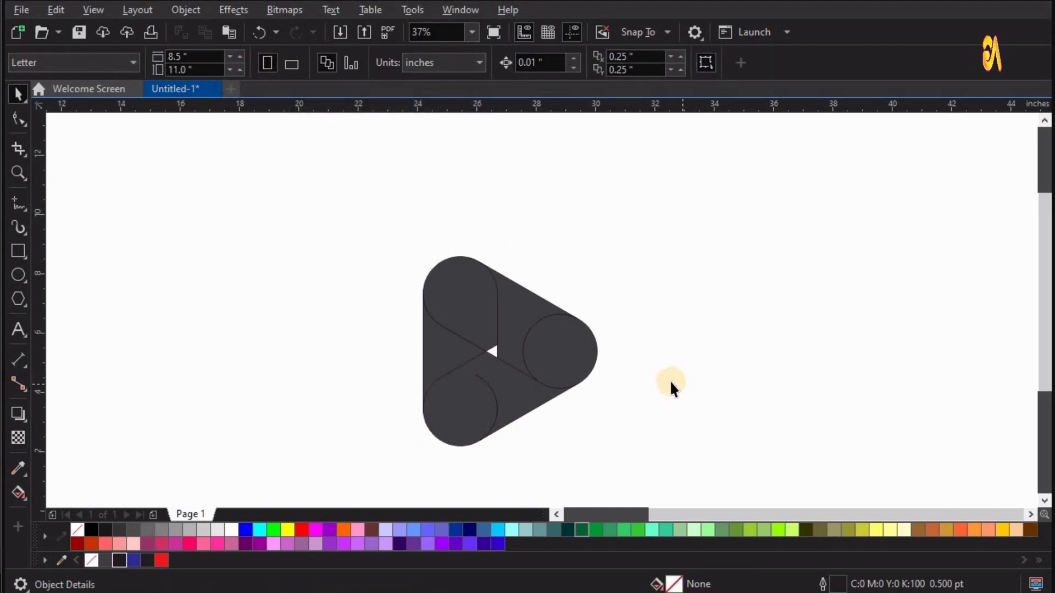
pyautogui.press('F4')
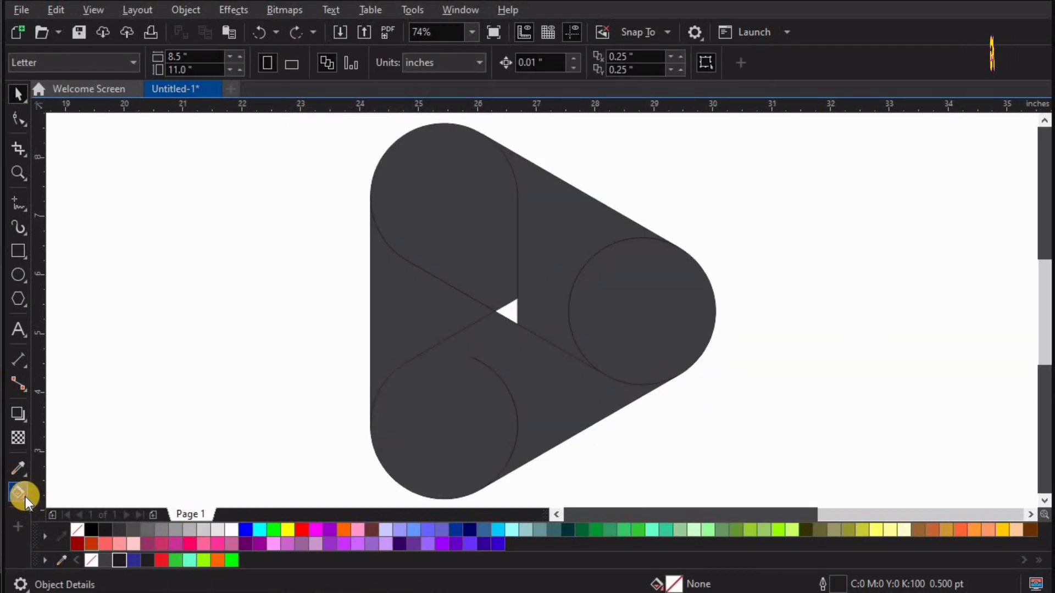
# - Apply a horizontal linear fountain fill across the vertical bar's width, running from dark grey on its outer edge to black on its inner edge
pyautogui.click(25, 495)
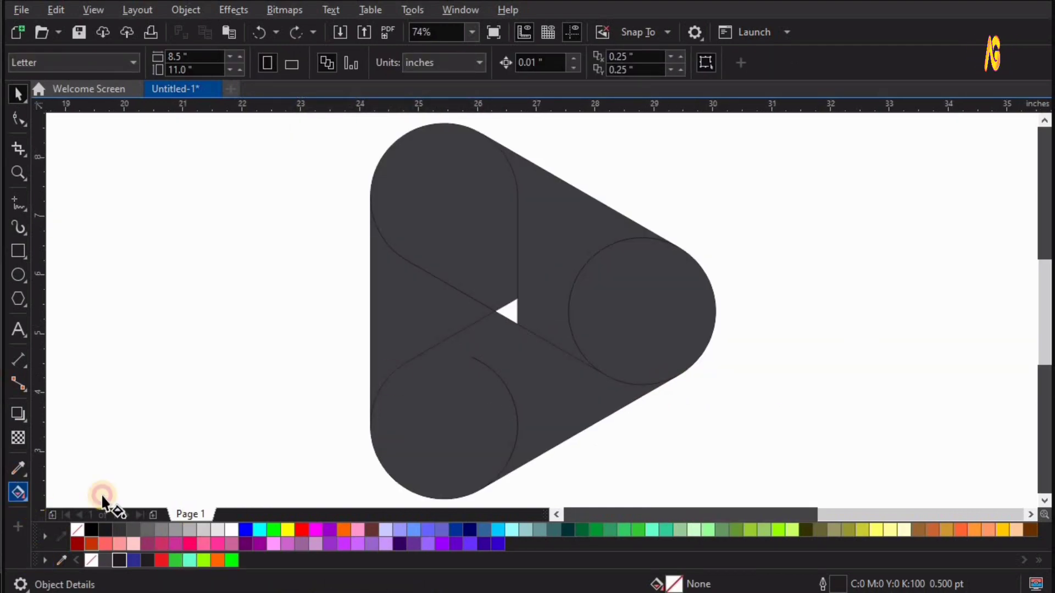
pyautogui.click(449, 267)
pyautogui.moveTo(370, 274); pyautogui.dragTo(516, 268)
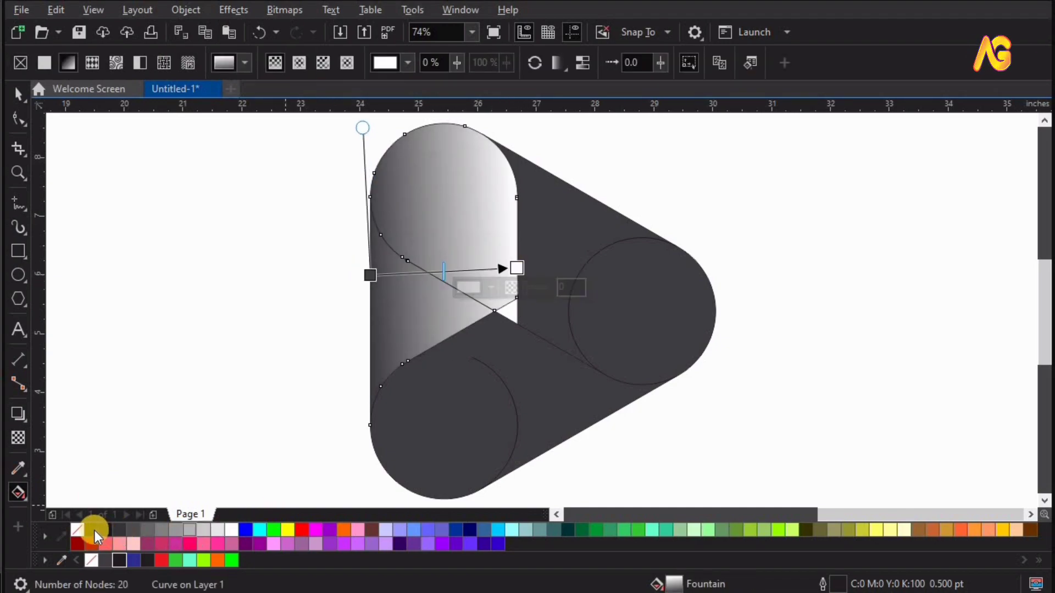
pyautogui.moveTo(95, 531); pyautogui.dragTo(371, 268)
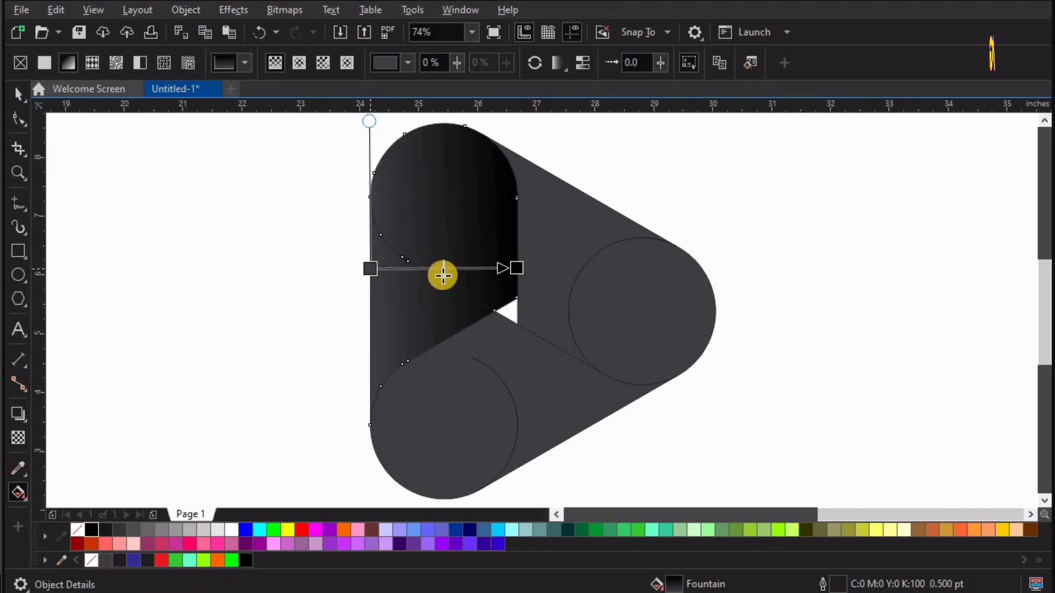
# - Add a bright green midpoint to the vertical bar's fountain fill and extend both gradient ends slightly beyond the bar's edges
pyautogui.doubleClick(437, 269)
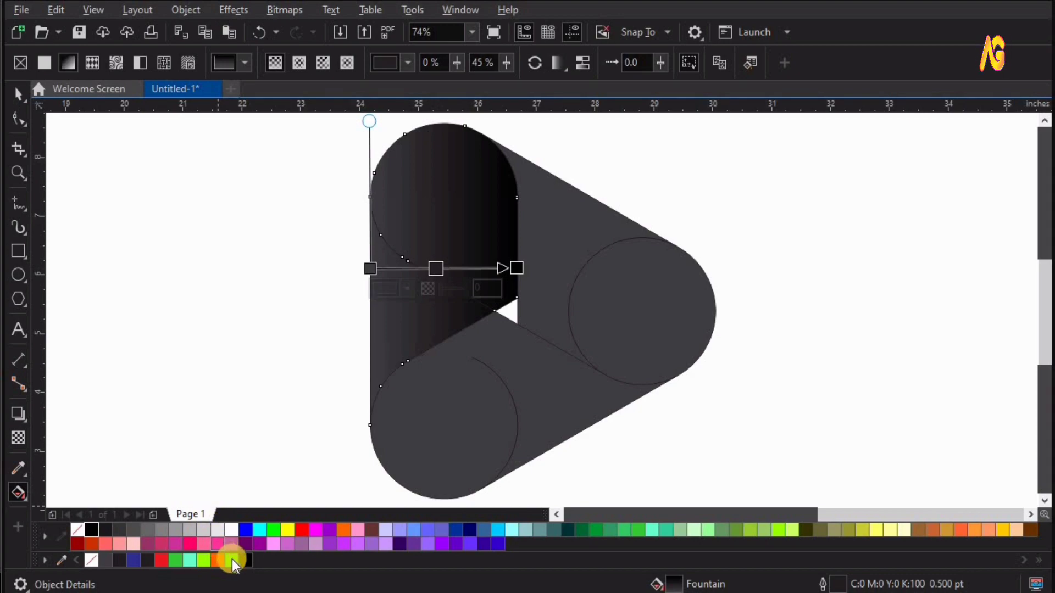
pyautogui.click(531, 269)
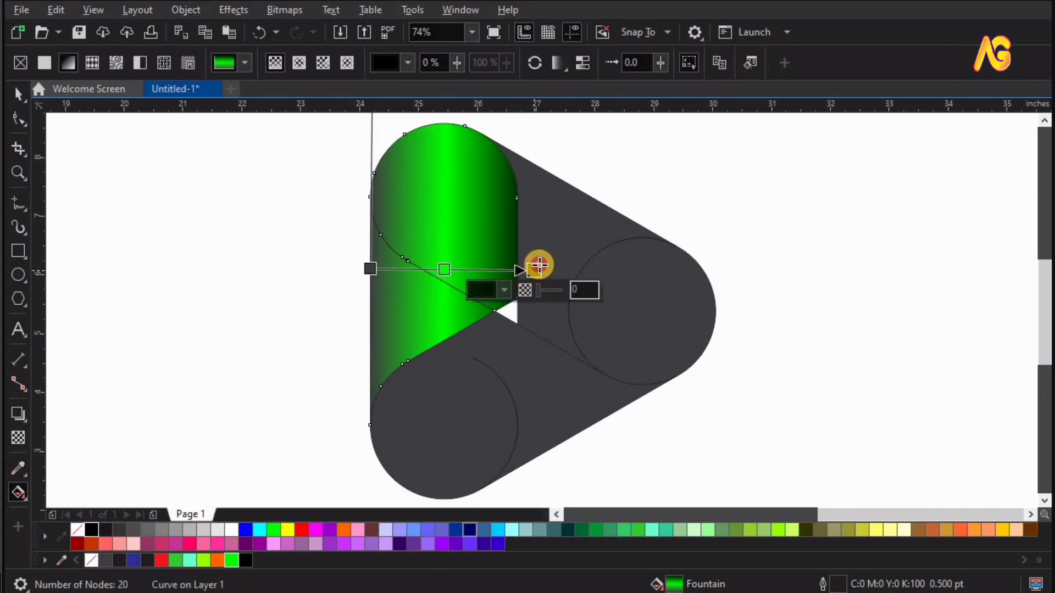
pyautogui.moveTo(540, 266); pyautogui.dragTo(539, 265)
pyautogui.moveTo(370, 269); pyautogui.dragTo(365, 266)
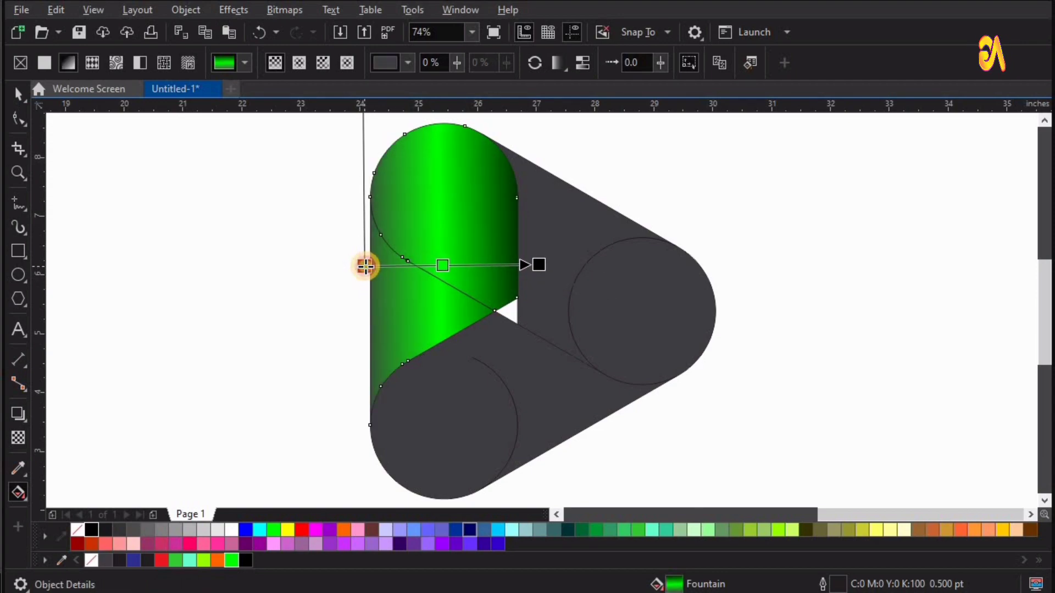
pyautogui.click(485, 295)
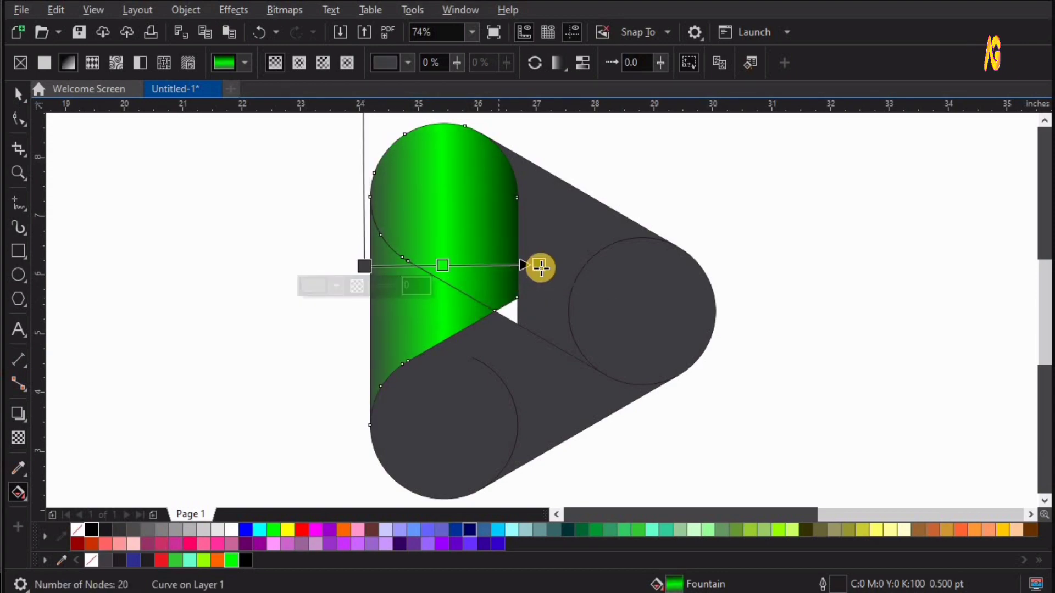
# - Copy the vertical bar's green fill to the upper-right bar and run it across that bar's width, dark grey outside to black inside
pyautogui.click(617, 295)
pyautogui.click(262, 62)
pyautogui.click(463, 216)
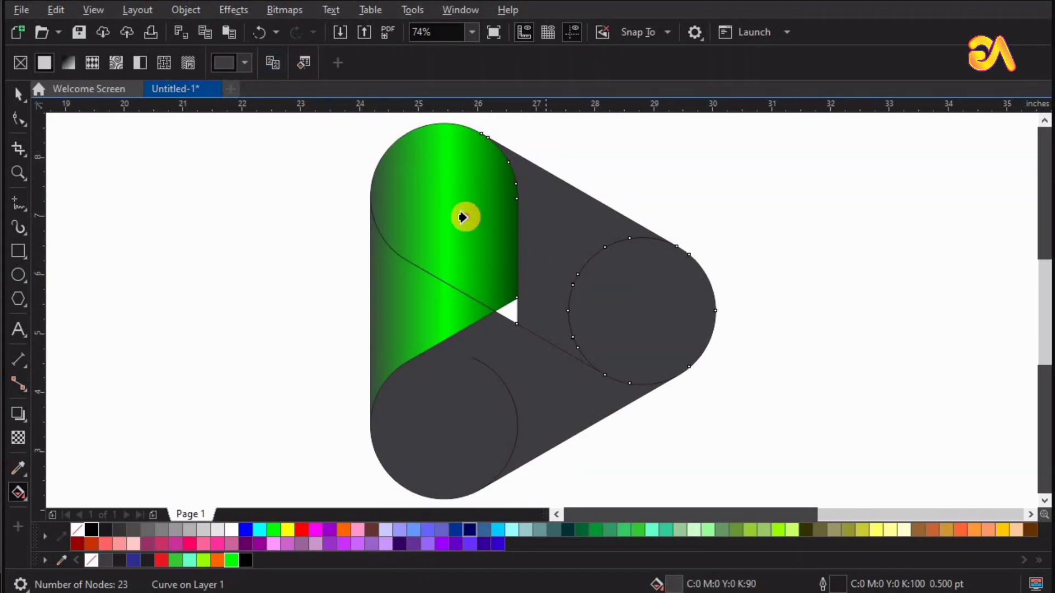
pyautogui.moveTo(759, 254); pyautogui.dragTo(548, 424)
pyautogui.moveTo(578, 232); pyautogui.dragTo(632, 221)
pyautogui.moveTo(548, 423); pyautogui.dragTo(526, 364)
pyautogui.moveTo(636, 218); pyautogui.dragTo(636, 217)
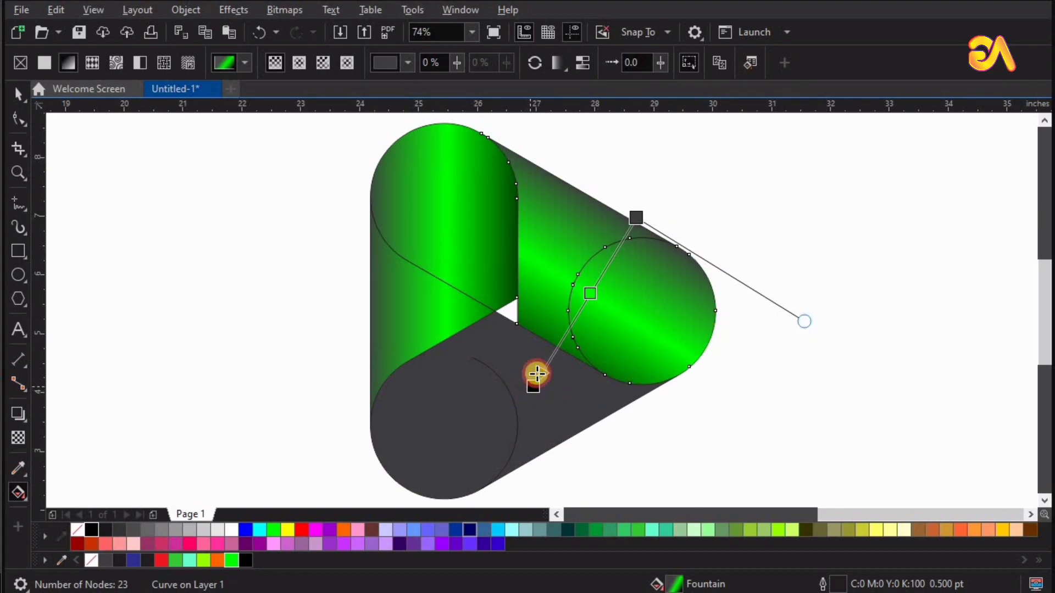
pyautogui.moveTo(537, 372); pyautogui.dragTo(537, 369)
# - Copy the upper-right bar's green fill to the lower bar and place its dark grey end at the outer edge, black beyond the inner edge
pyautogui.click(536, 440)
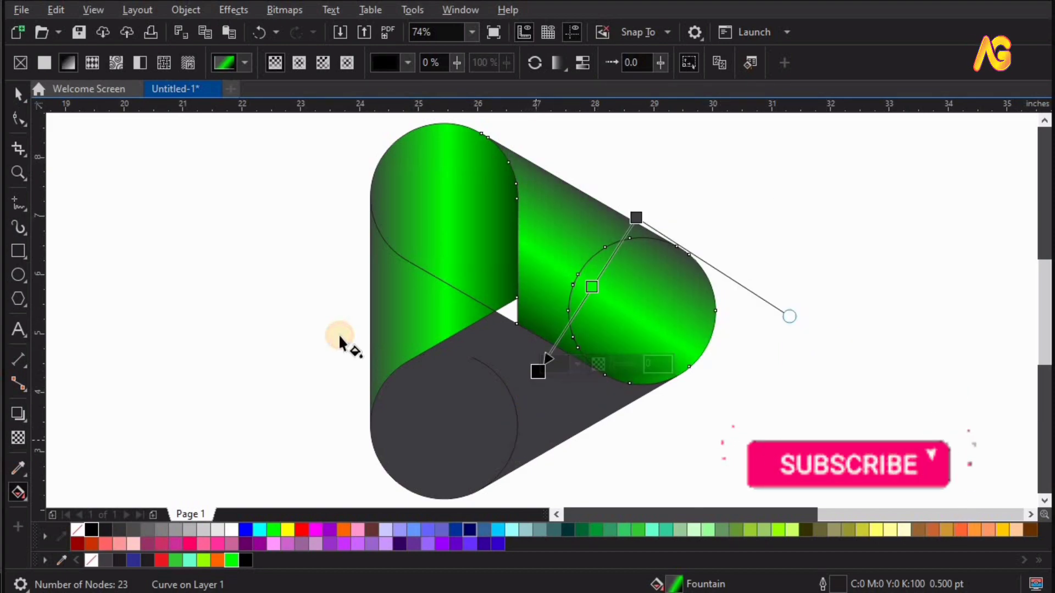
pyautogui.click(273, 64)
pyautogui.click(601, 270)
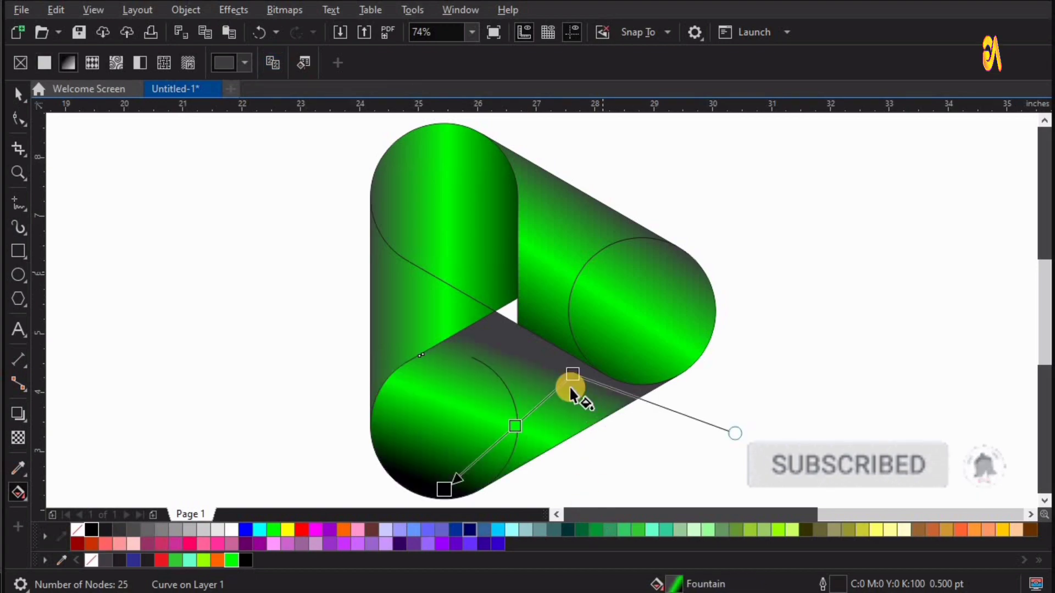
pyautogui.moveTo(393, 314); pyautogui.dragTo(551, 446)
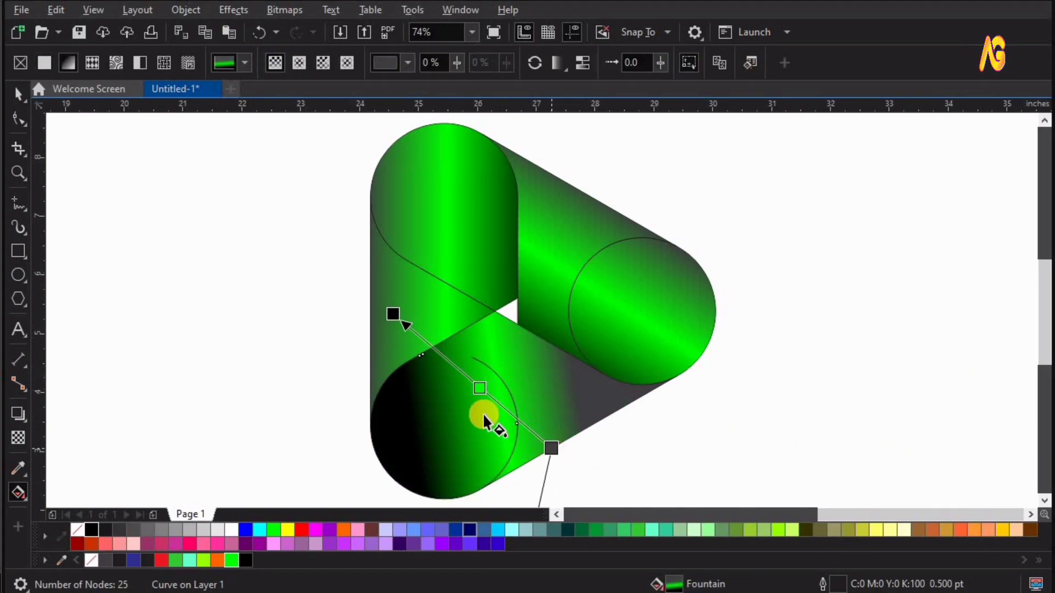
pyautogui.moveTo(394, 314); pyautogui.dragTo(422, 316)
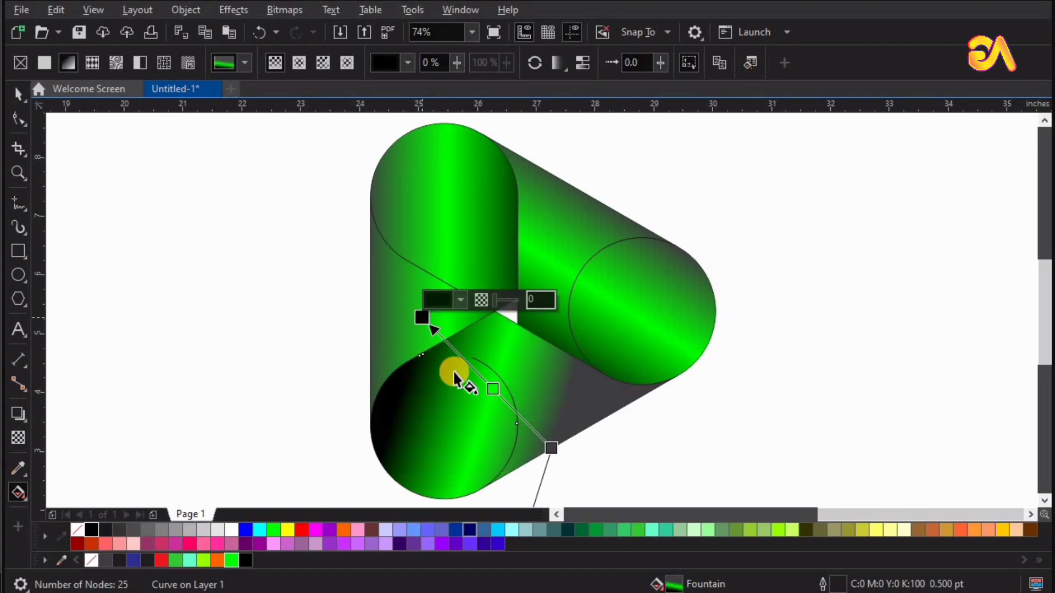
# - Straighten the lower bar's gradient skew so the green band runs along the bar, and fine-tune both end colour positions
pyautogui.scroll(-1, 473, 435)
pyautogui.press('z')
pyautogui.moveTo(349, 317); pyautogui.dragTo(641, 533)
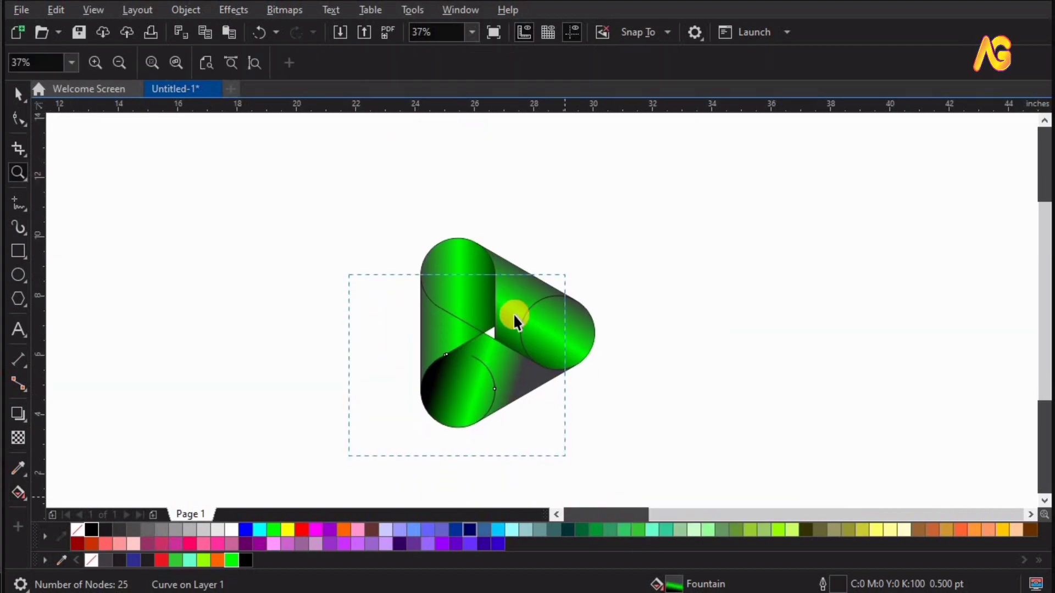
pyautogui.press('space')
pyautogui.press('g')
pyautogui.moveTo(525, 442); pyautogui.dragTo(471, 385)
pyautogui.click(566, 315)
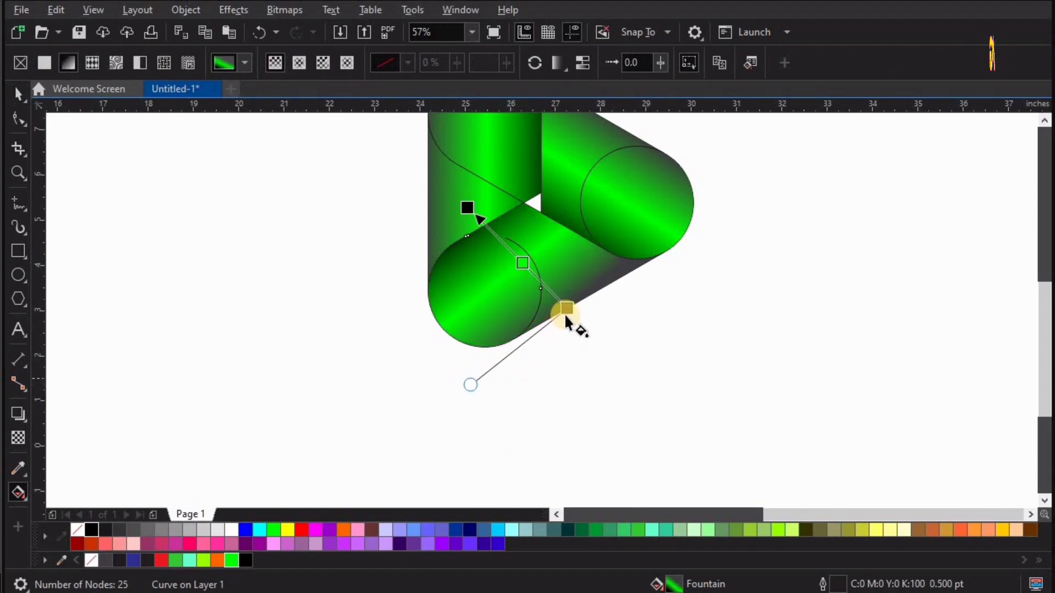
pyautogui.moveTo(562, 310); pyautogui.dragTo(552, 316)
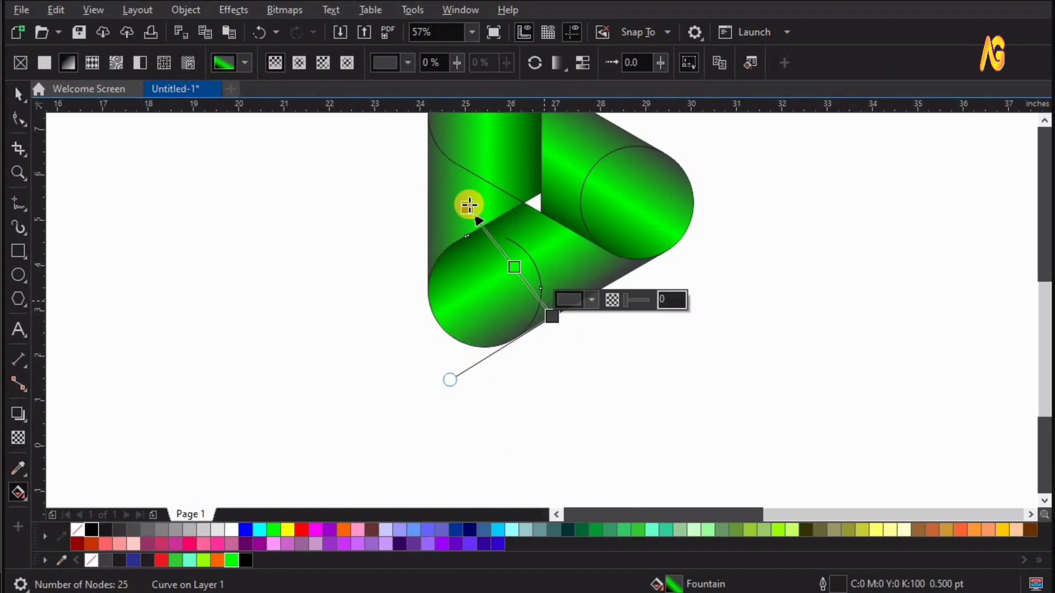
pyautogui.moveTo(467, 197); pyautogui.dragTo(465, 196)
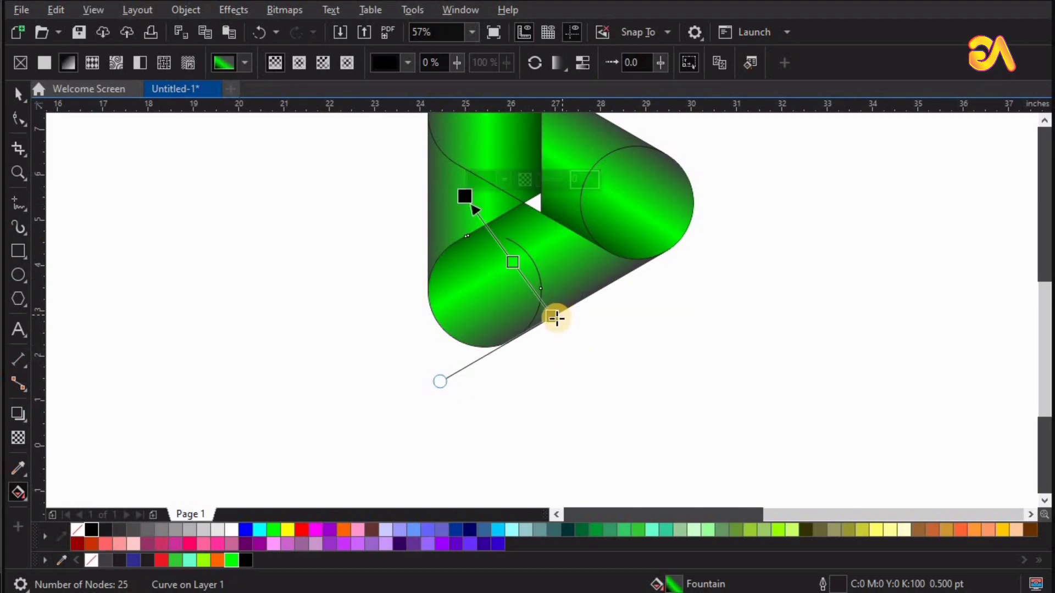
pyautogui.moveTo(564, 325); pyautogui.dragTo(566, 325)
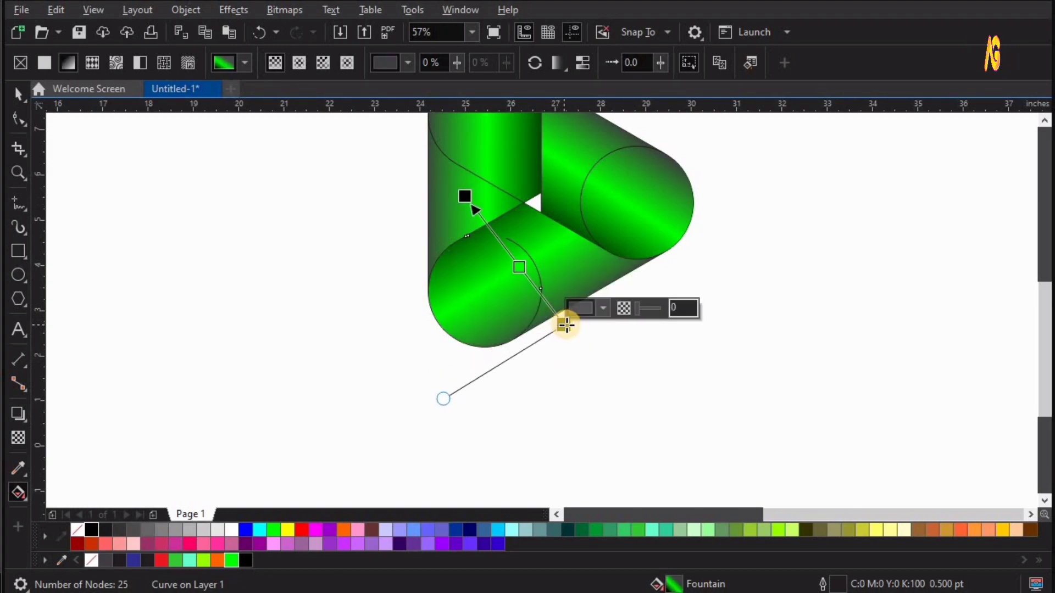
pyautogui.click(741, 362)
pyautogui.press('space')
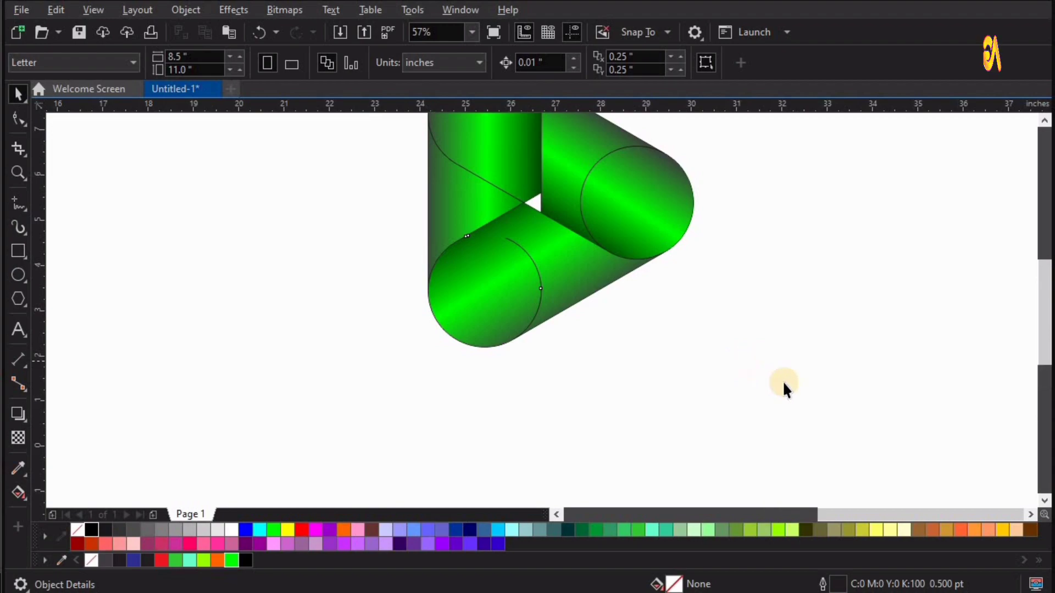
# - Remove the outlines from all three bars
pyautogui.press('F4')
pyautogui.scroll(-1, 669, 355)
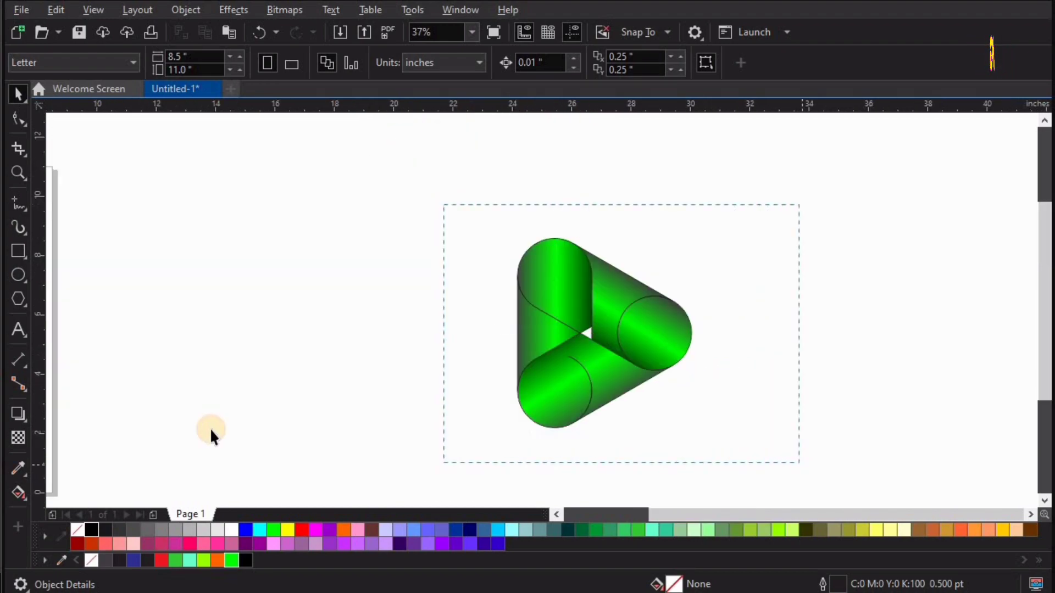
pyautogui.press('F4')
pyautogui.hotkey('ctrl', 'a')
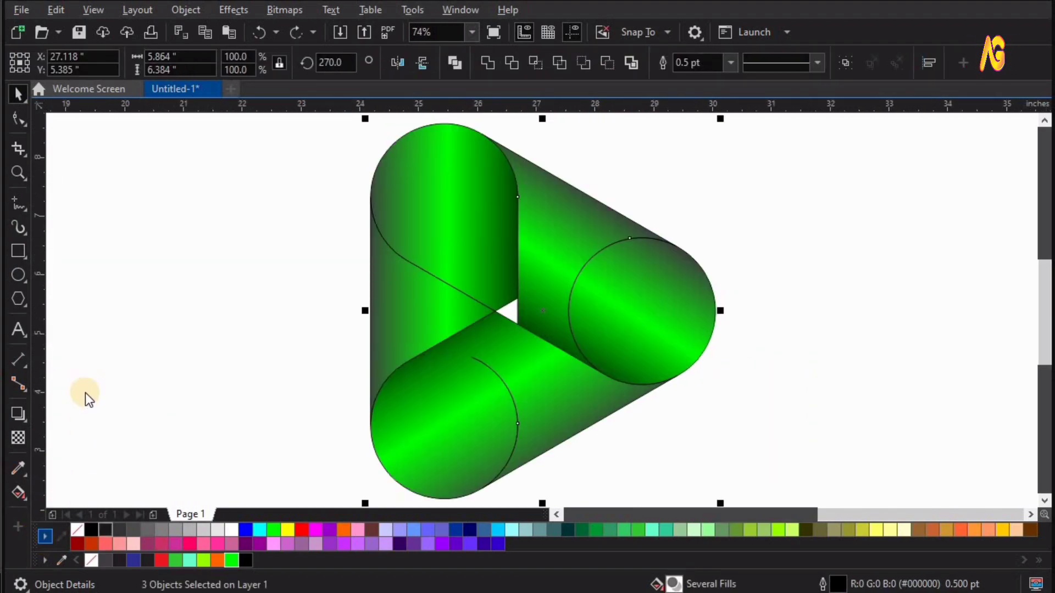
pyautogui.click(86, 314)
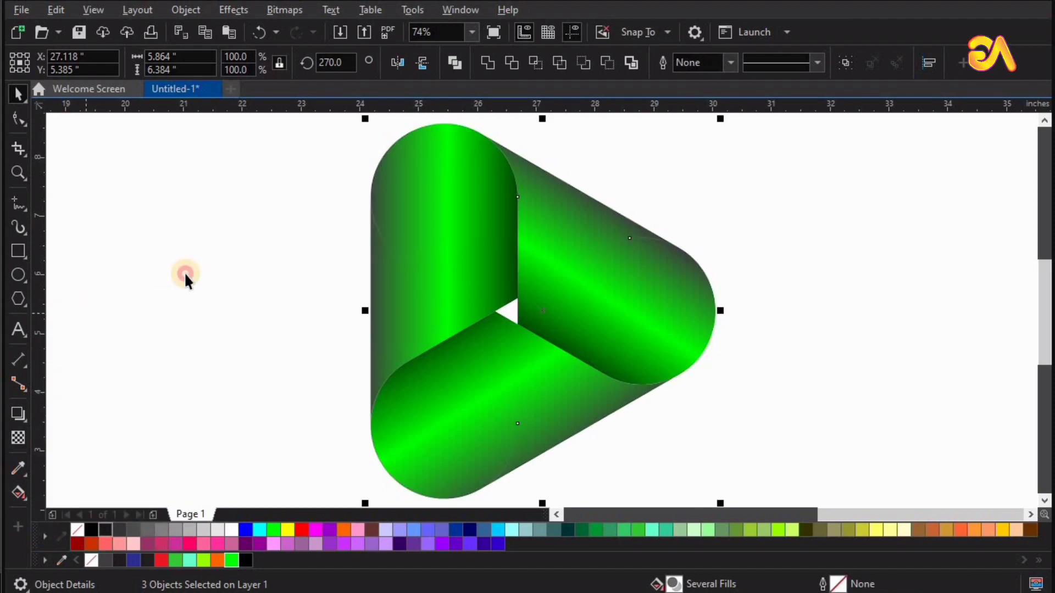
pyautogui.click(185, 275)
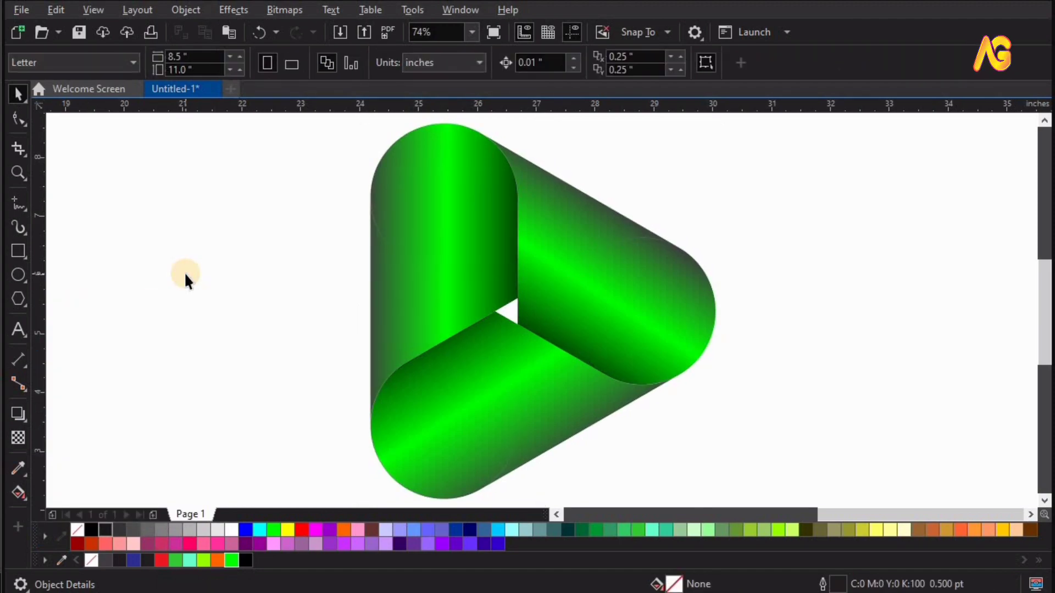